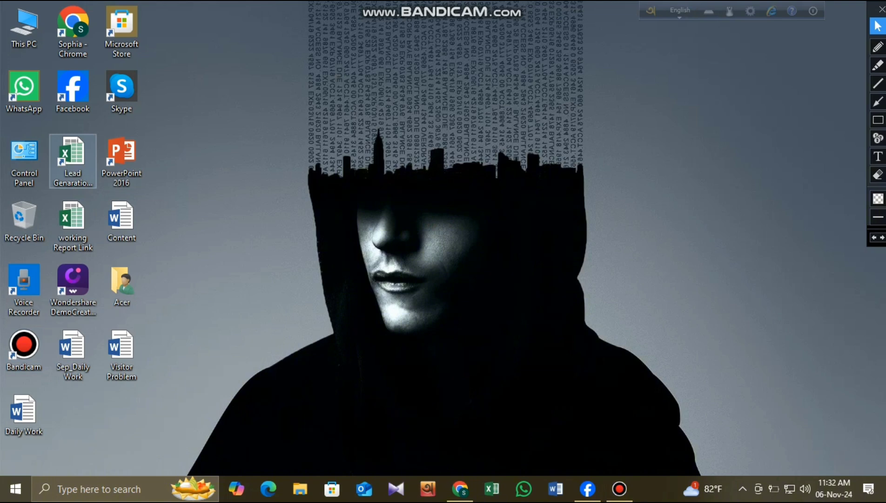
# - Open the lead generation workbook from the desktop and look over the lead list from its last entries to its header row
pyautogui.click(73, 161)
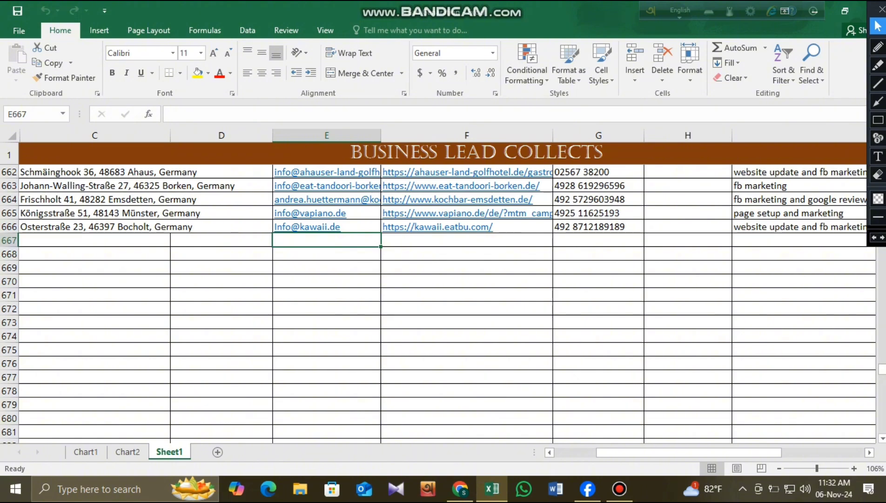
pyautogui.scroll(8, 438, 302)
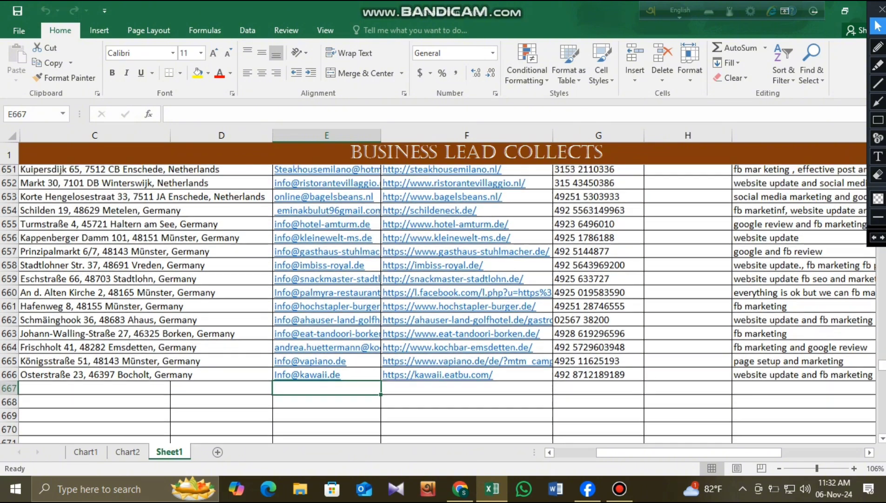
pyautogui.scroll(-7, 437, 303)
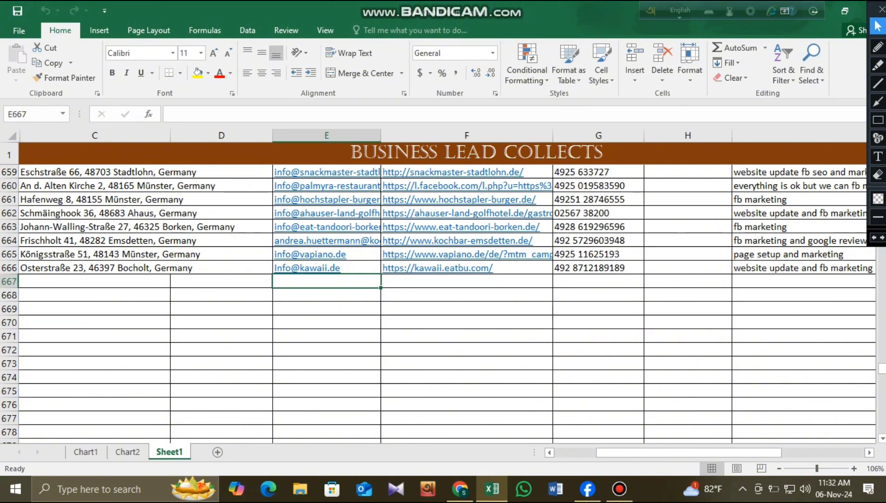
pyautogui.moveTo(882, 367); pyautogui.dragTo(883, 145)
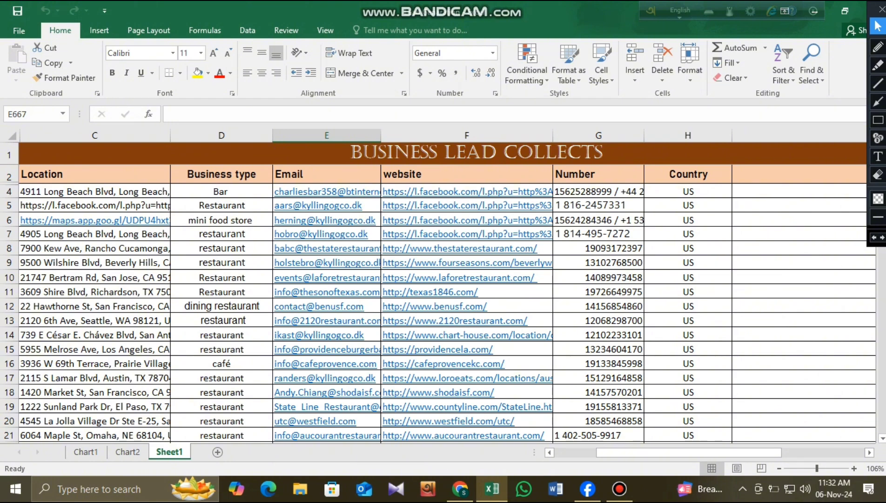
# - Examine the lead sheet's columns one by one: Name, Location, Business type, Email, website, Number and Country
pyautogui.click(95, 174)
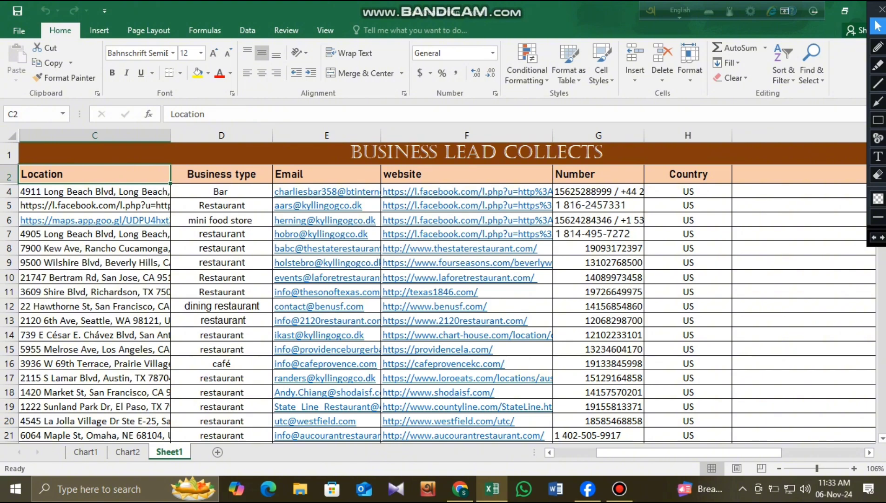
pyautogui.scroll(-17, 438, 303)
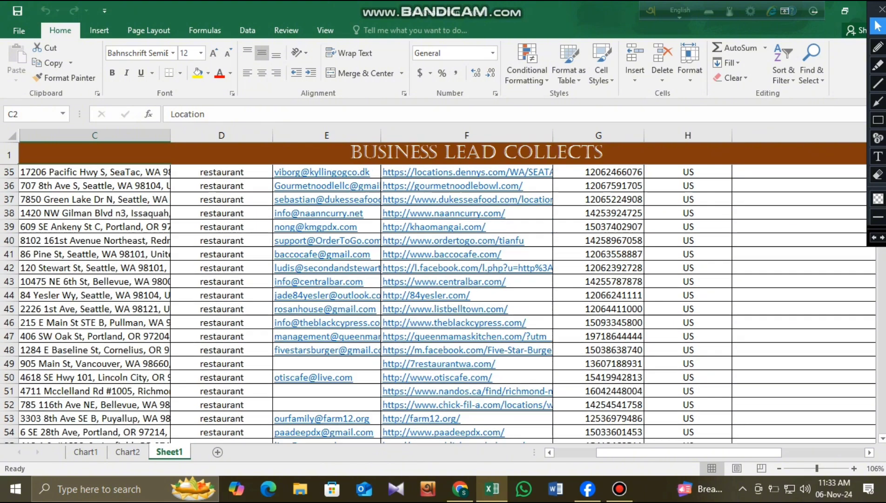
pyautogui.scroll(4, 438, 302)
pyautogui.scroll(13, 438, 303)
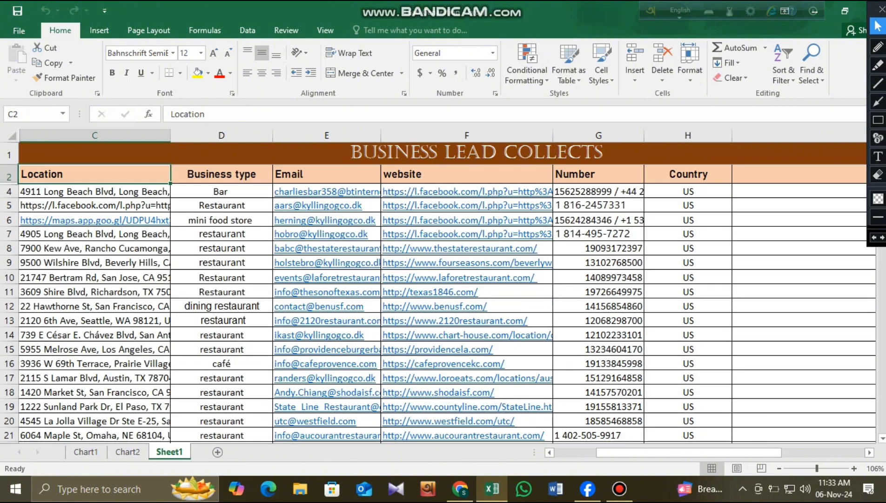
pyautogui.moveTo(714, 452); pyautogui.dragTo(671, 453)
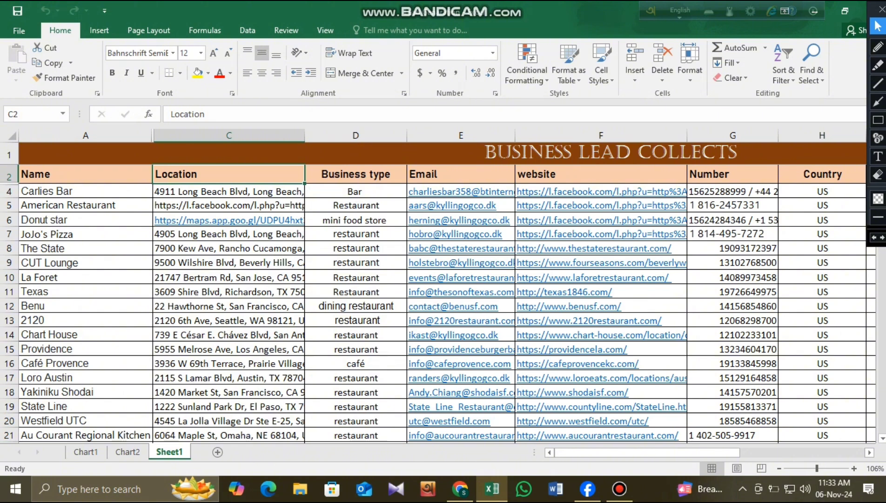
pyautogui.click(355, 135)
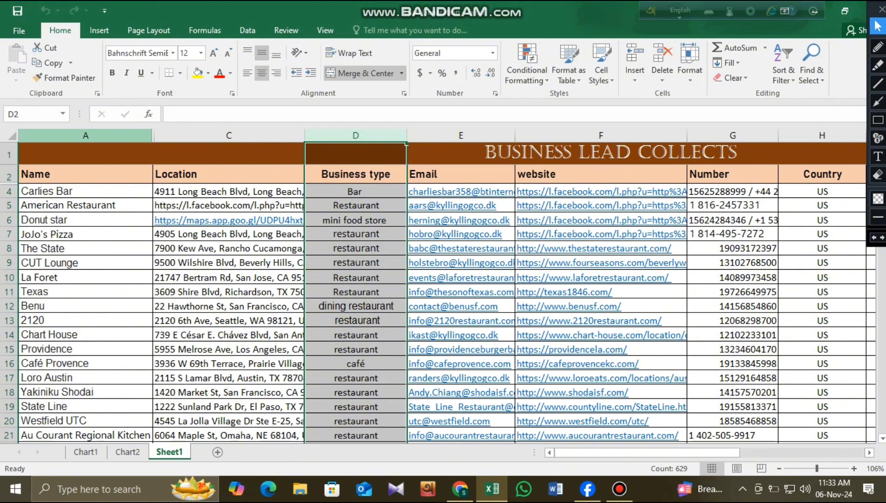
pyautogui.click(85, 135)
pyautogui.click(229, 135)
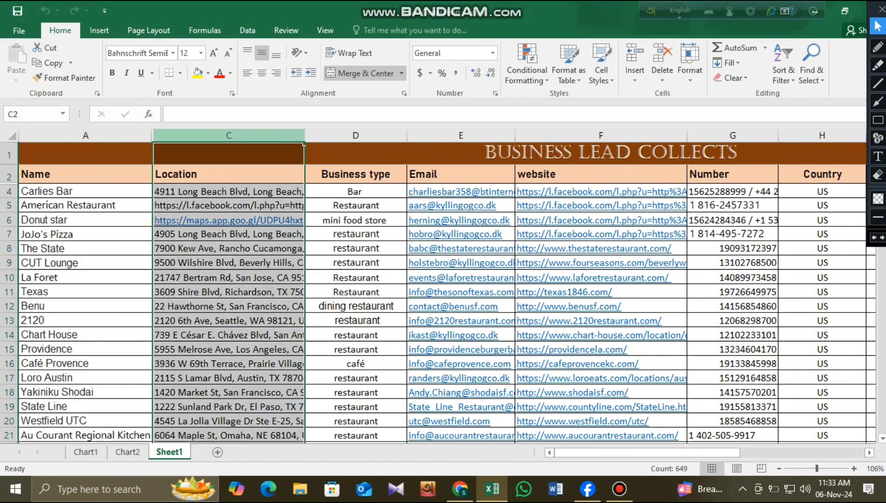
pyautogui.click(356, 136)
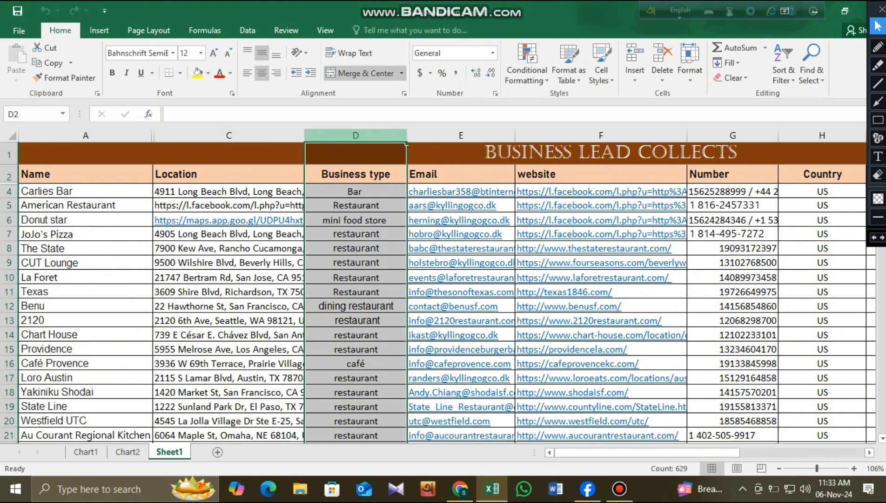
pyautogui.click(461, 136)
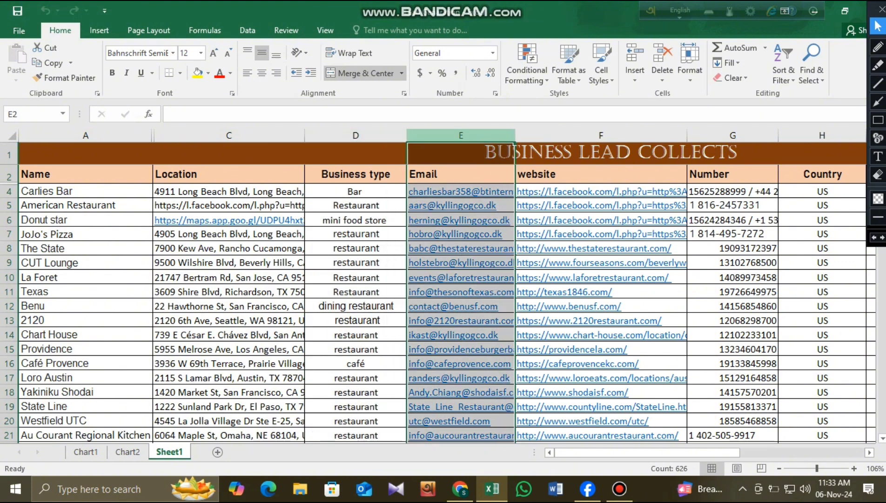
pyautogui.click(601, 136)
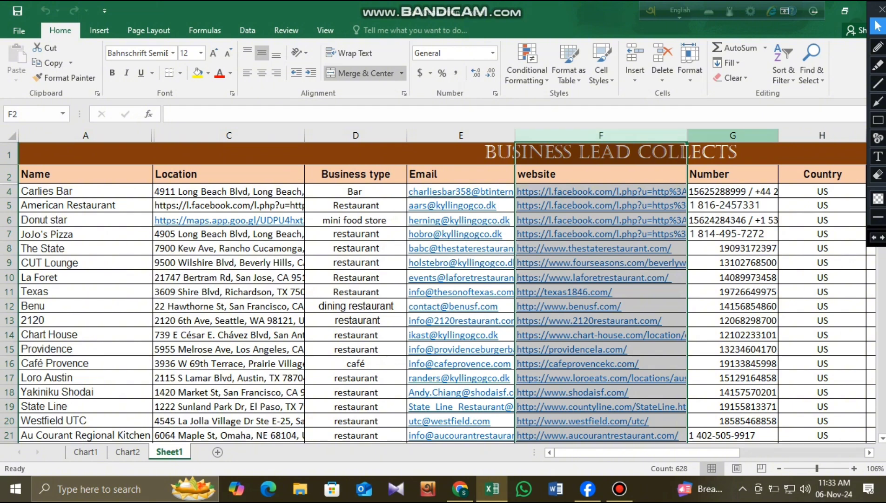
pyautogui.click(733, 136)
pyautogui.click(823, 135)
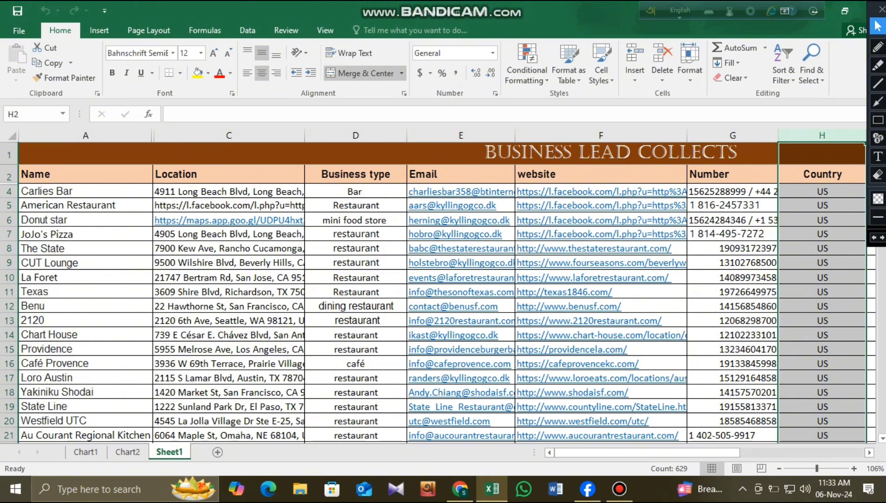
# - Examine the collected leads row by row down the sheet, following the Country column
pyautogui.scroll(-5, 442, 303)
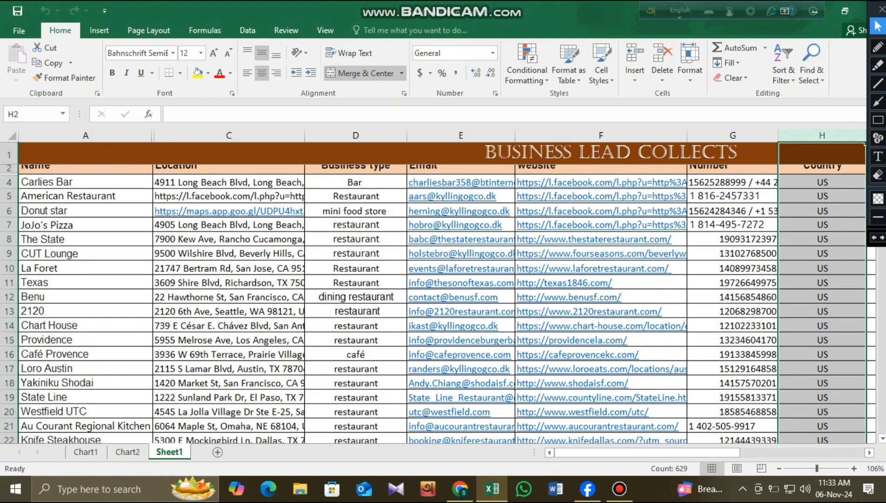
pyautogui.scroll(-17, 443, 303)
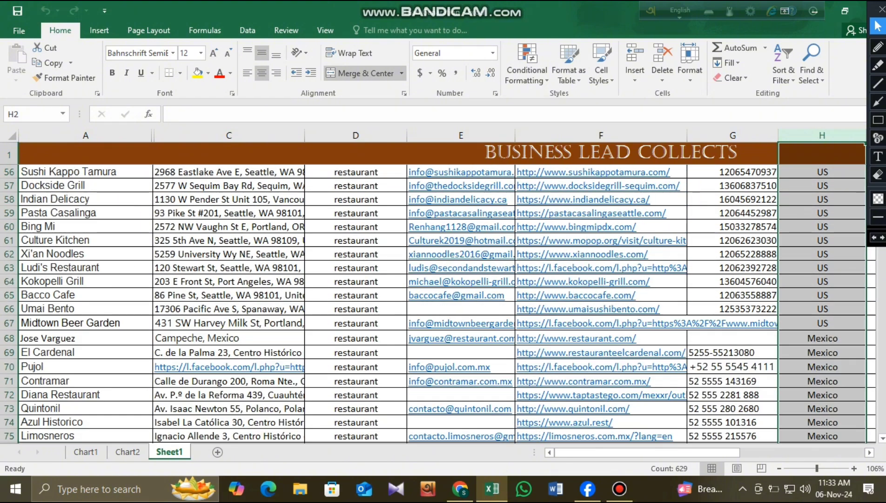
pyautogui.scroll(-4, 442, 303)
pyautogui.scroll(6, 442, 302)
pyautogui.scroll(-9, 442, 303)
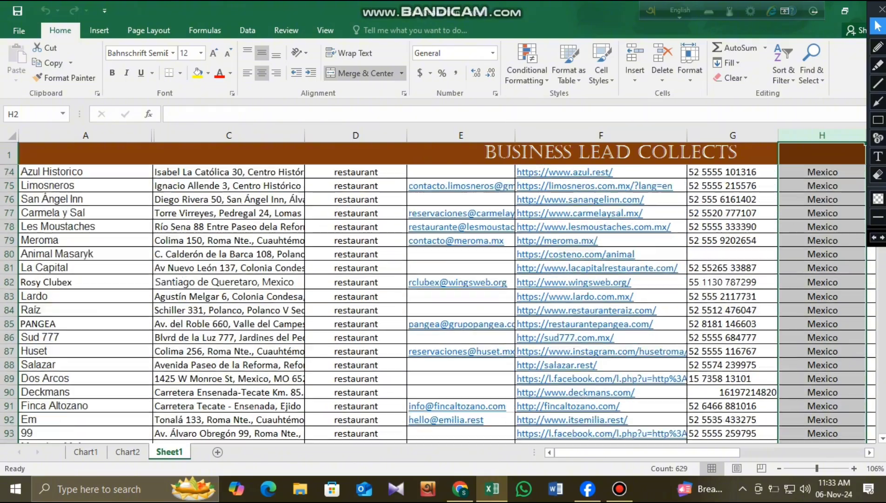
pyautogui.scroll(-19, 443, 302)
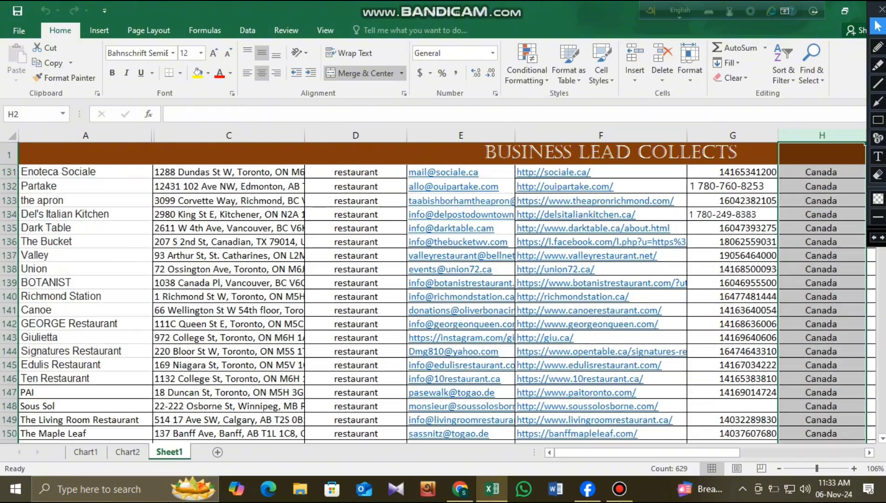
pyautogui.scroll(-16, 443, 303)
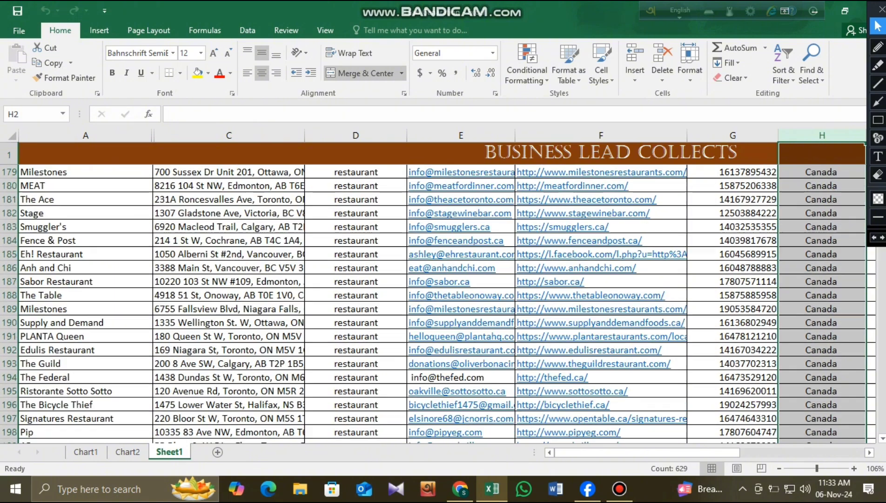
pyautogui.scroll(-14, 442, 303)
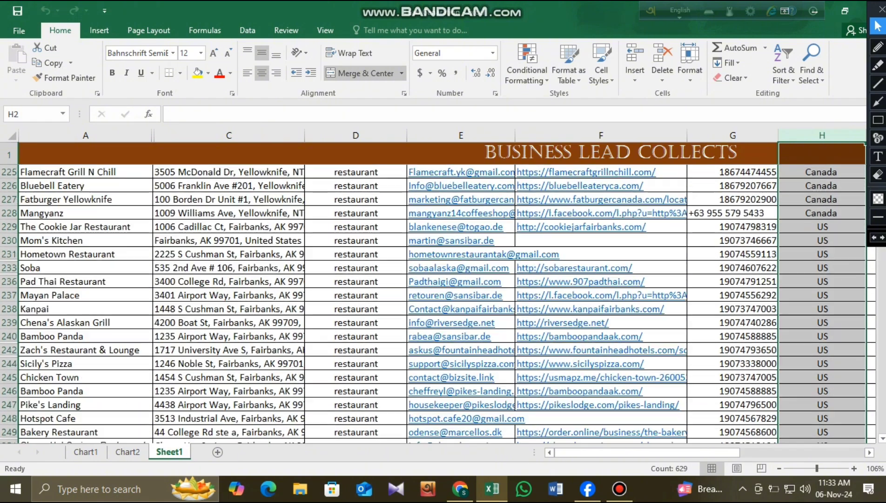
pyautogui.scroll(-15, 443, 302)
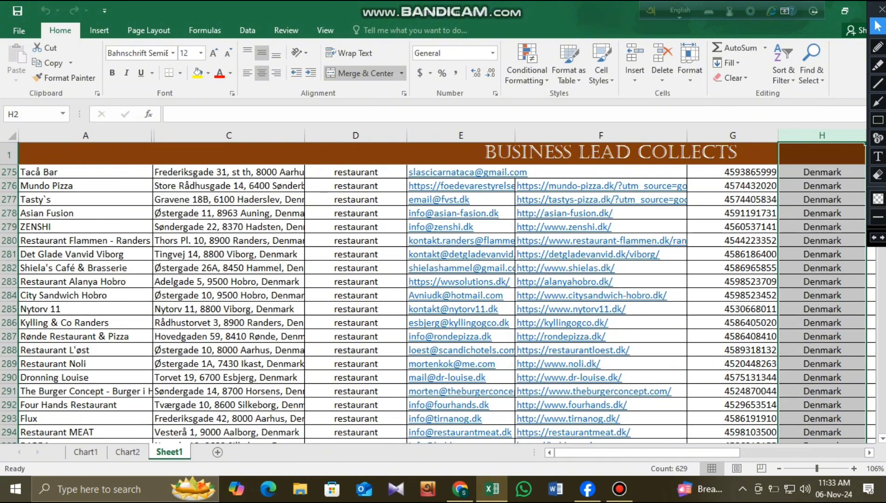
pyautogui.scroll(-9, 443, 302)
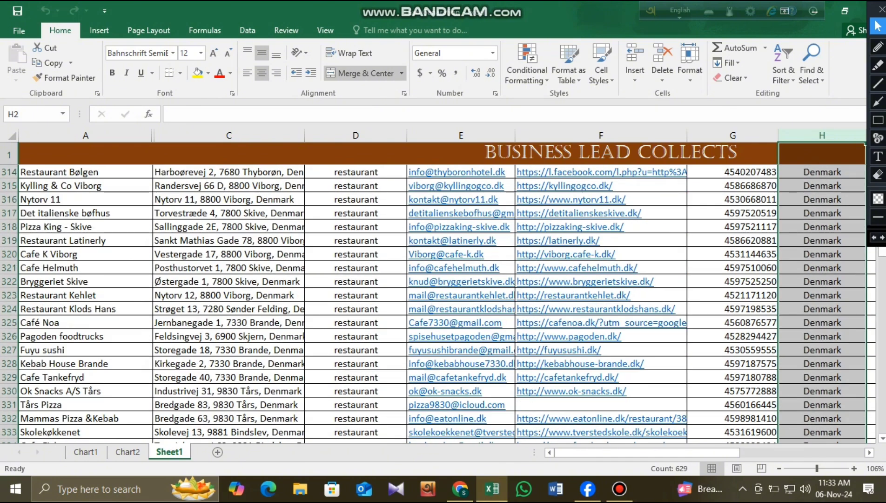
pyautogui.scroll(-5, 443, 302)
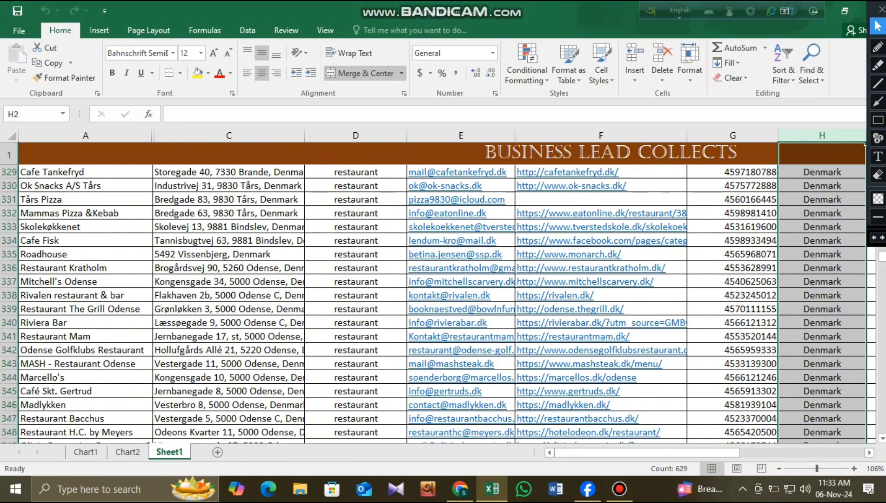
pyautogui.click(733, 363)
pyautogui.scroll(-20, 733, 364)
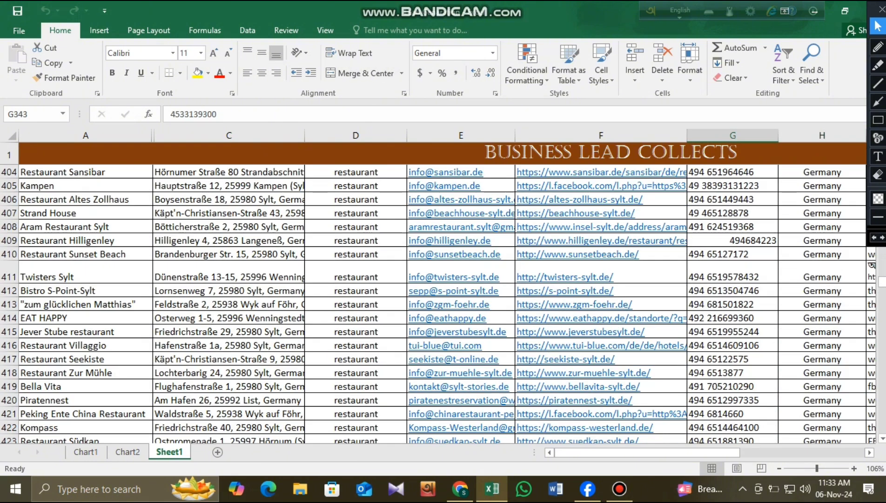
# - Fill the Country column with Germany from row 646 down to the last lead in row 666
pyautogui.moveTo(883, 282); pyautogui.dragTo(883, 361)
pyautogui.click(822, 268)
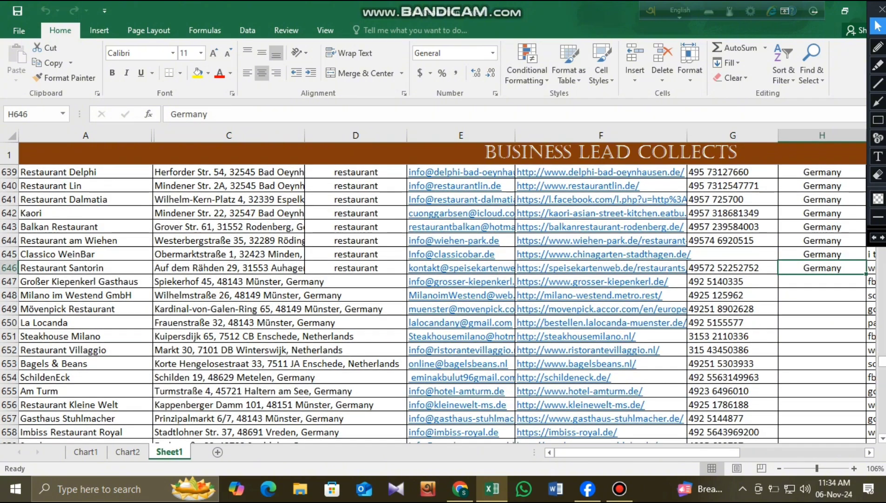
pyautogui.moveTo(866, 274); pyautogui.dragTo(479, 421)
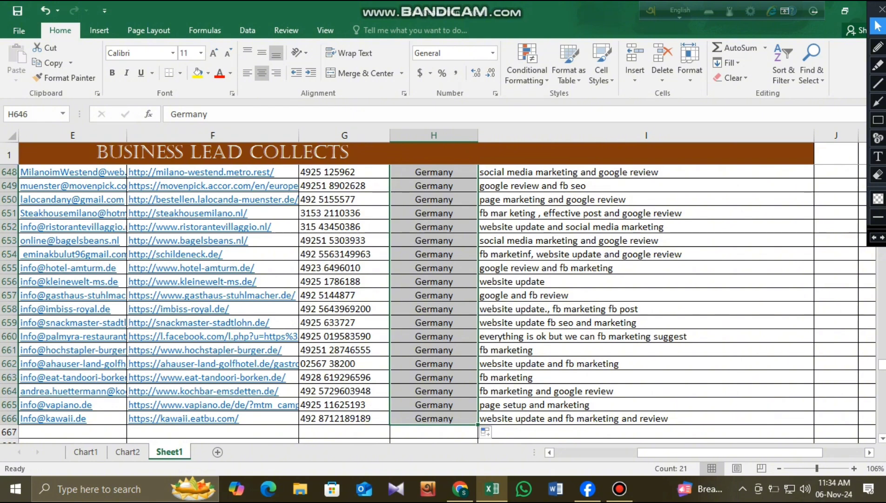
pyautogui.click(597, 432)
pyautogui.scroll(-4, 597, 353)
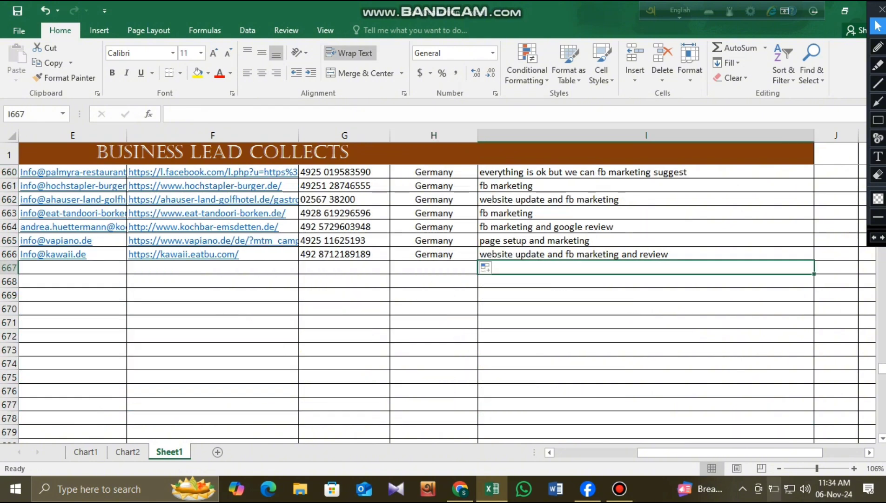
# - Fill the Business type column with restaurant from row 646 down to the last lead in row 666
pyautogui.hscroll(-5, 443, 302)
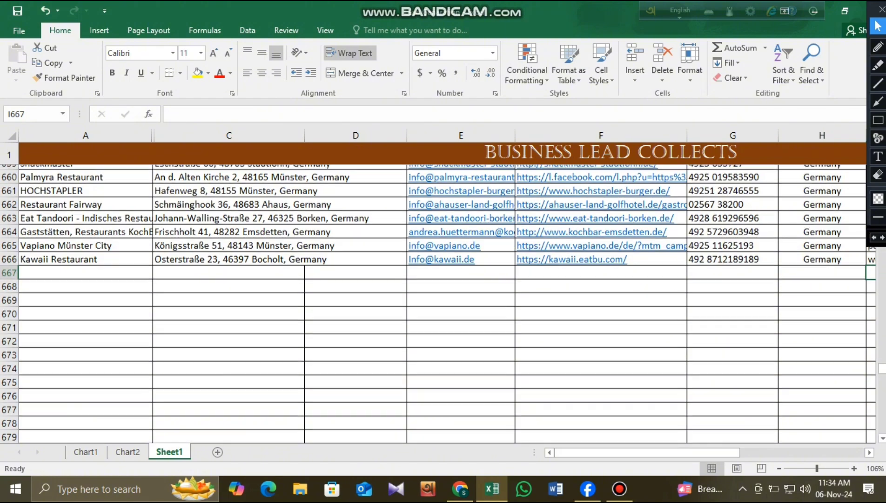
pyautogui.scroll(6, 442, 303)
pyautogui.scroll(2, 442, 302)
pyautogui.click(355, 308)
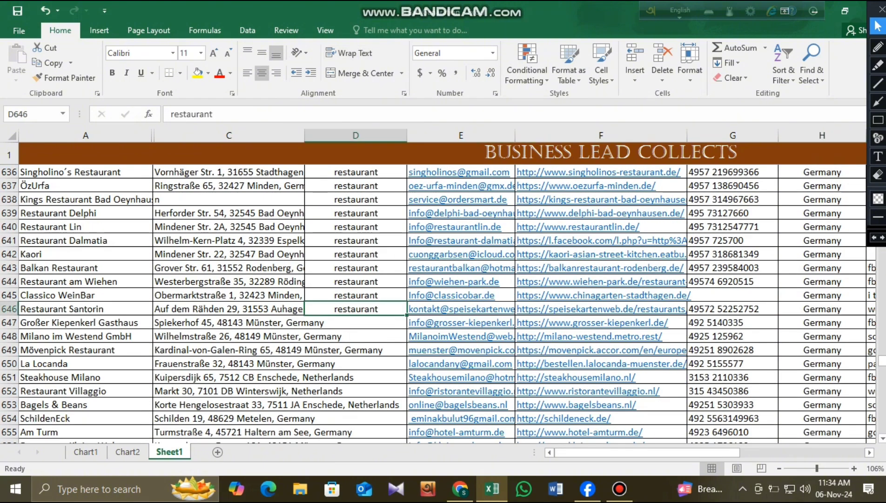
pyautogui.moveTo(407, 315); pyautogui.dragTo(408, 356)
pyautogui.click(460, 404)
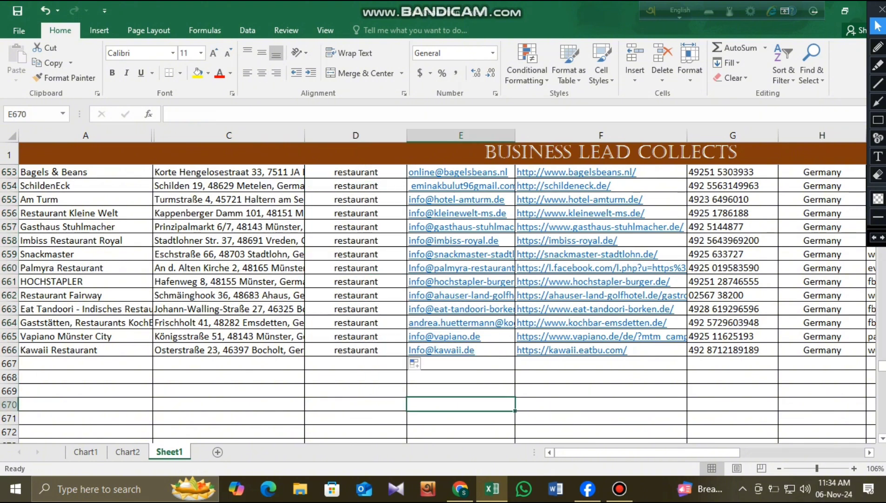
# - Check the last lead rows, select the first empty Name cell in row 667, and switch to Chrome
pyautogui.scroll(1, 438, 302)
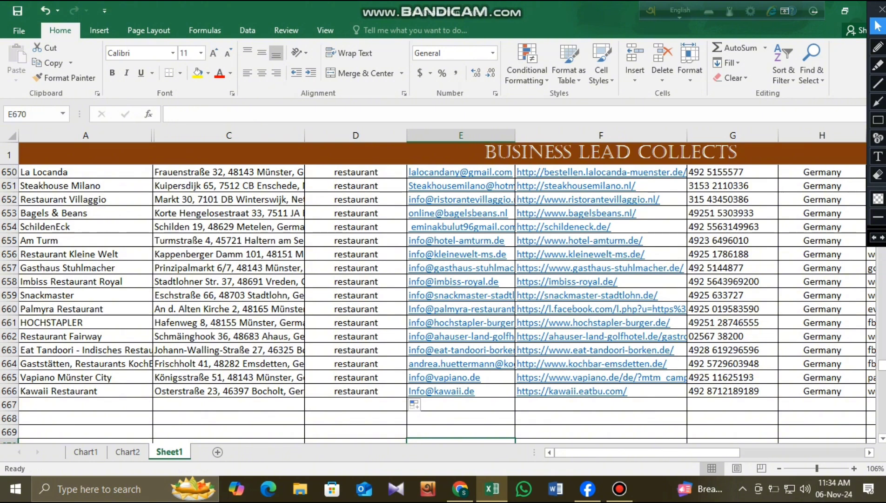
pyautogui.click(356, 404)
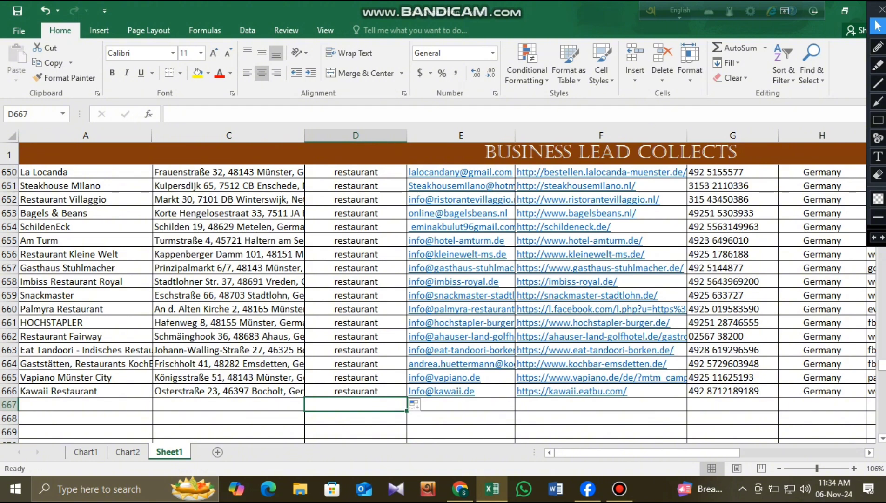
pyautogui.click(85, 405)
pyautogui.scroll(1, 437, 302)
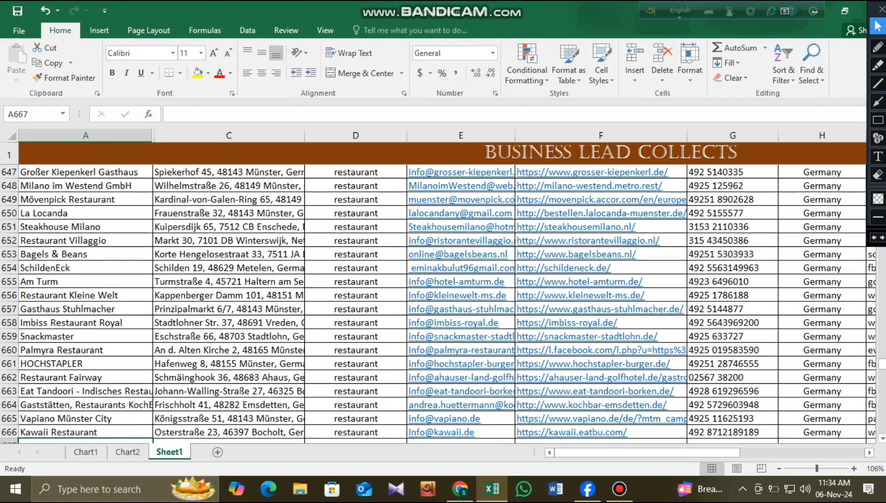
pyautogui.scroll(-4, 437, 303)
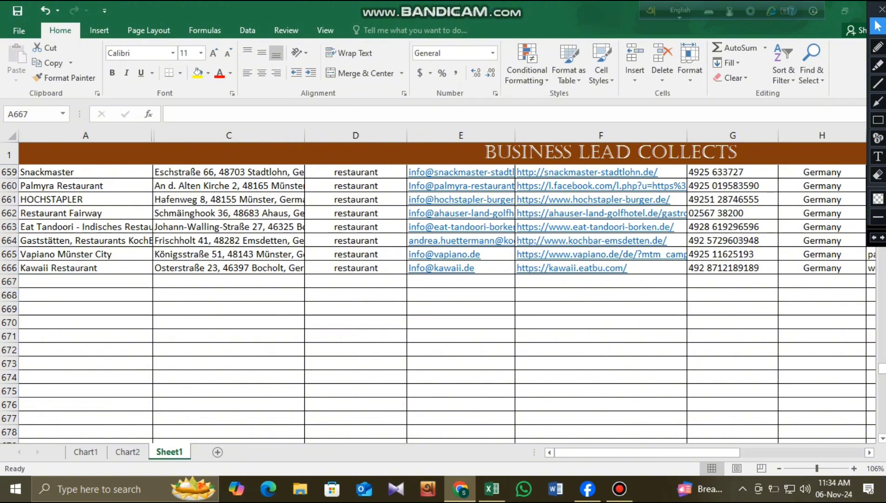
pyautogui.click(460, 488)
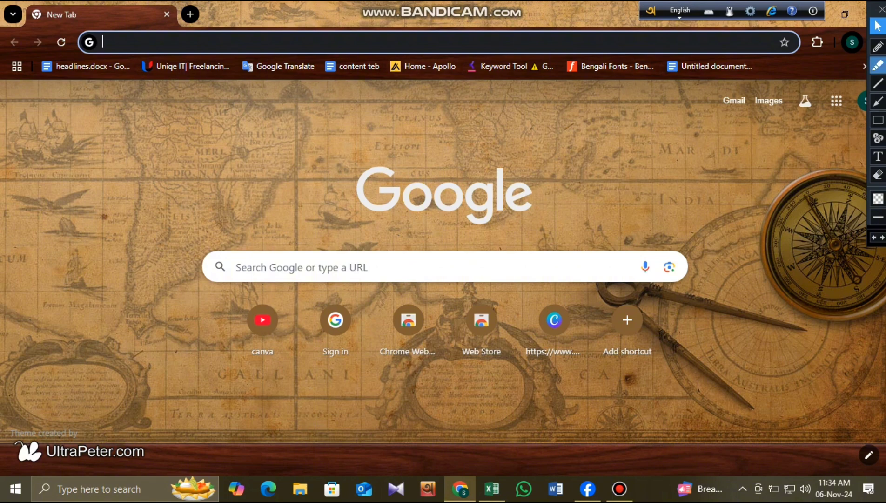
# - Frame the Home - Apollo bookmark with a green rectangle, clear the mark and return to the normal pointer
pyautogui.click(878, 120)
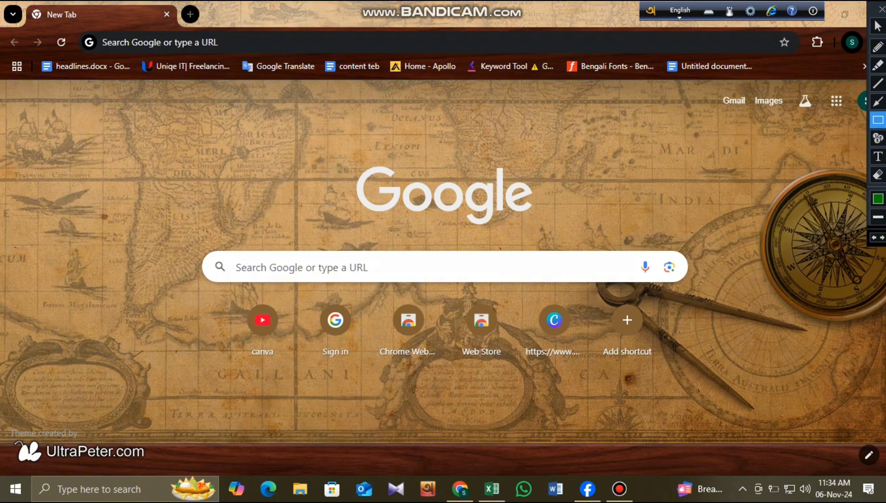
pyautogui.moveTo(381, 52); pyautogui.dragTo(462, 82)
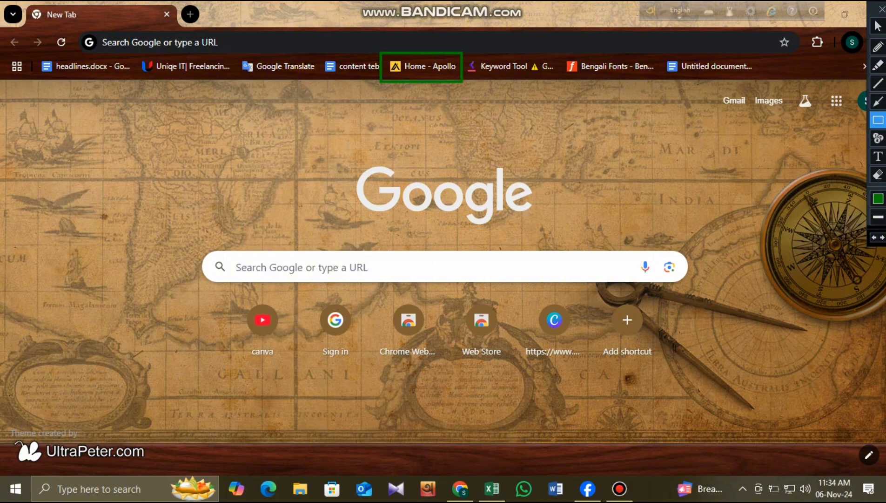
pyautogui.click(878, 26)
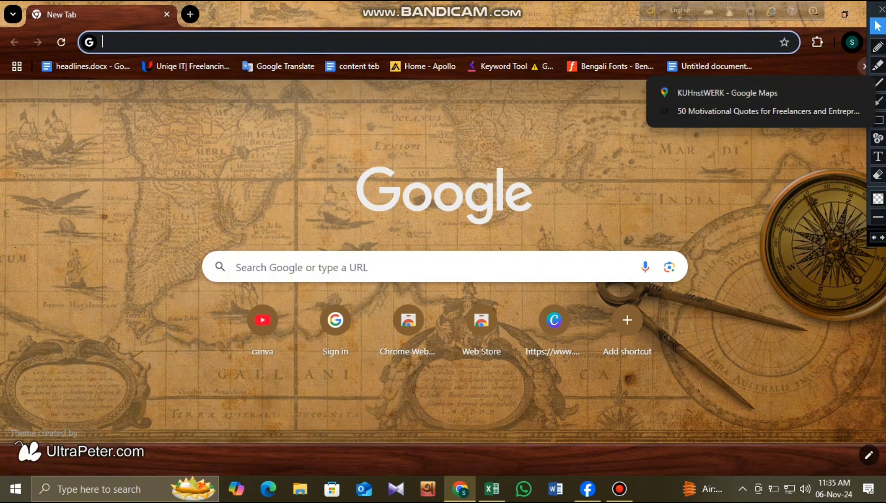
# - Open the bookmarked KUHnstWERK listing in Google Maps and view its overview
pyautogui.click(728, 93)
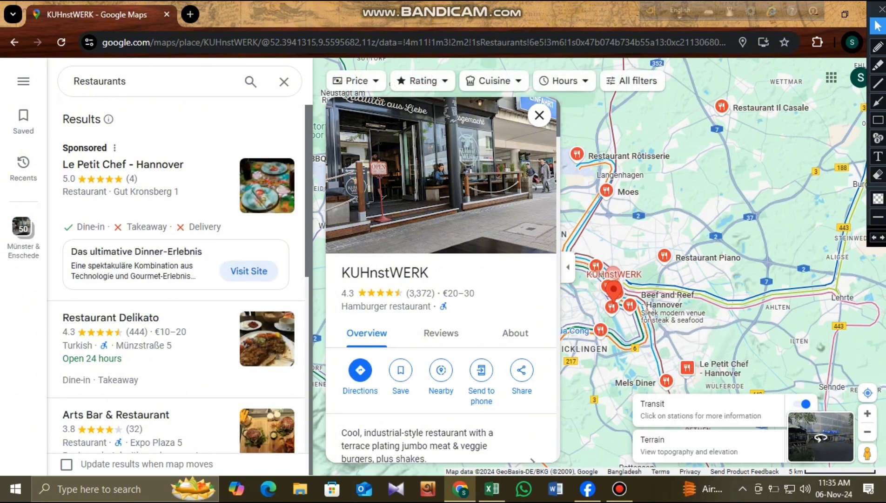
pyautogui.scroll(-2, 442, 280)
pyautogui.scroll(-1, 743, 284)
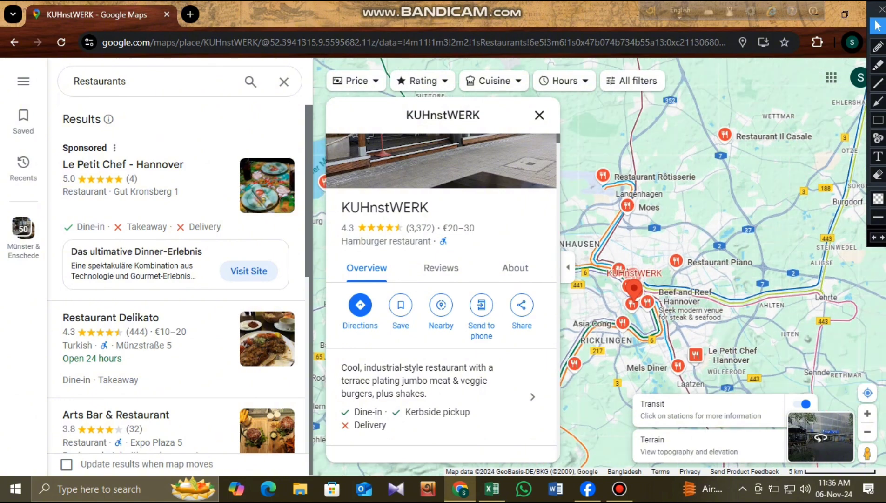
# - Collapse the results panel and examine the restaurant locations on the map, from the Hannover area out to neighbouring countries
pyautogui.click(568, 267)
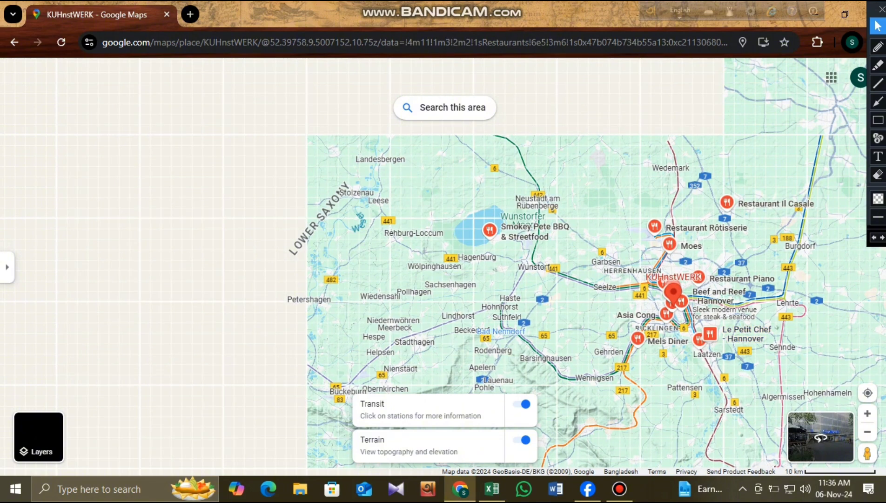
pyautogui.moveTo(742, 279); pyautogui.dragTo(624, 231)
pyautogui.scroll(-3, 622, 246)
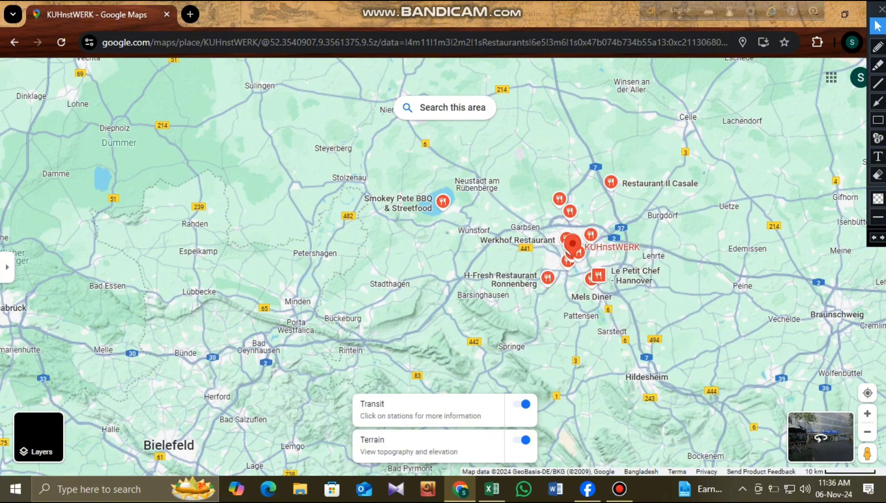
pyautogui.scroll(-3, 621, 212)
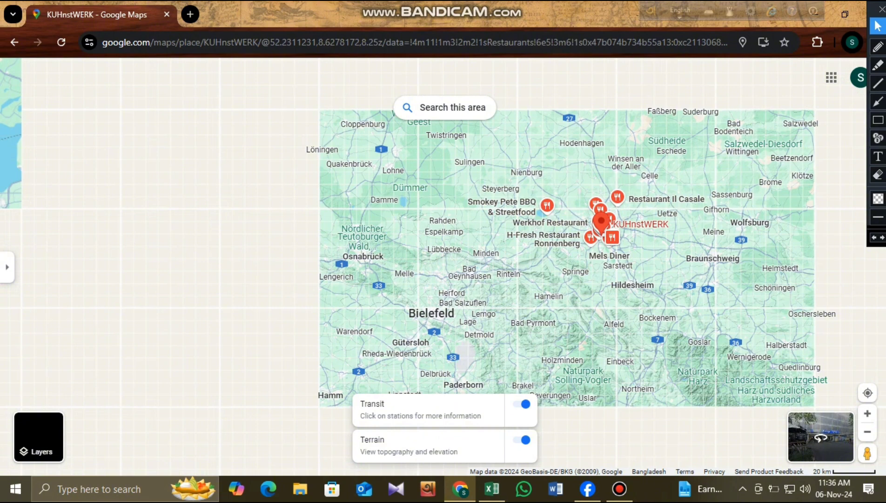
pyautogui.scroll(-2, 614, 223)
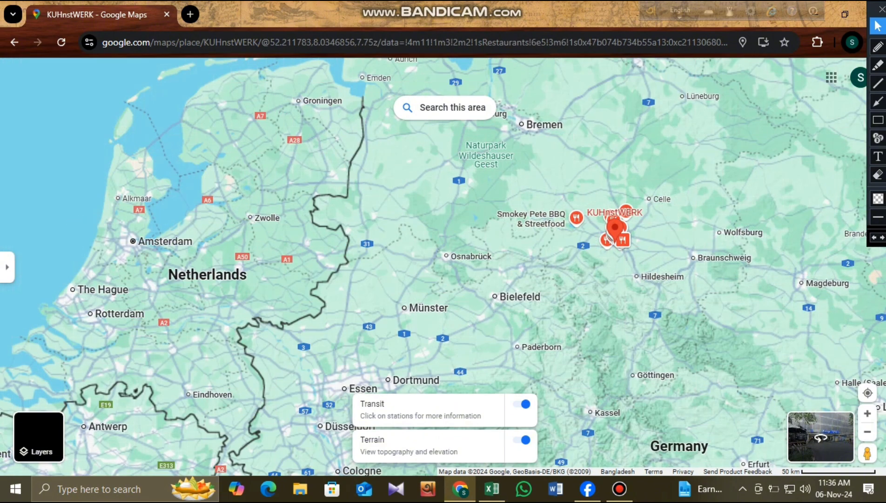
pyautogui.scroll(-3, 634, 289)
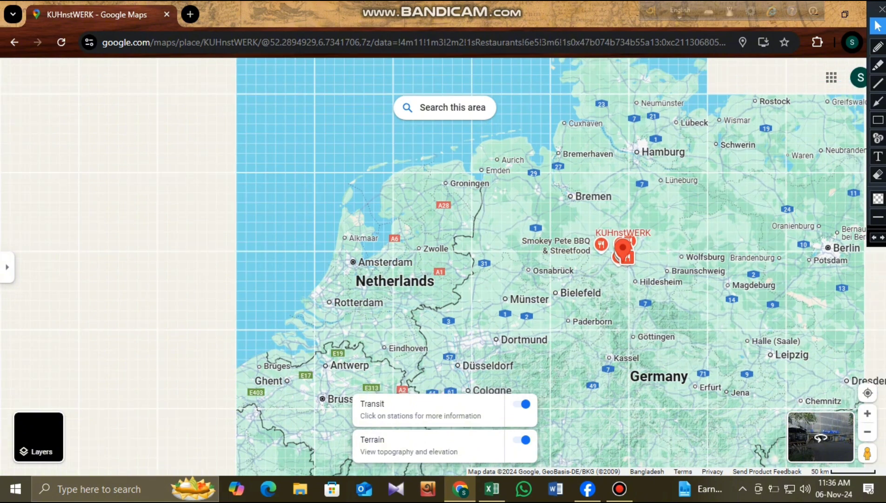
pyautogui.scroll(-3, 622, 304)
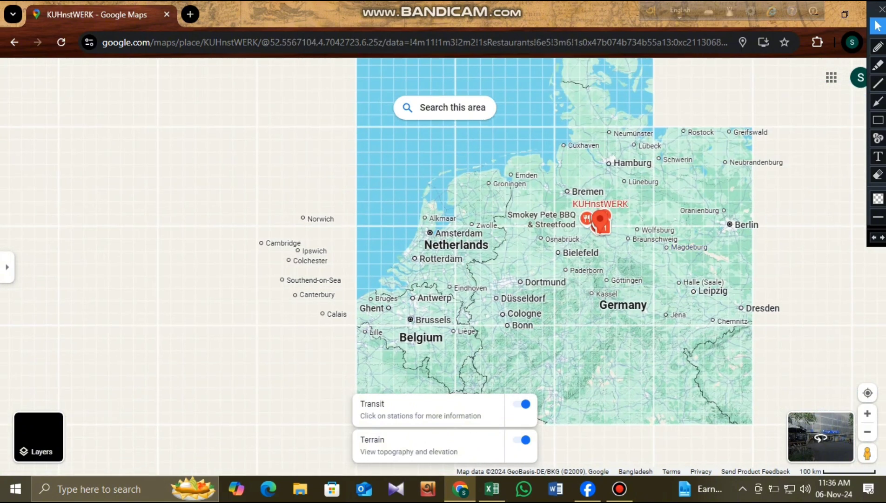
pyautogui.scroll(-2, 582, 158)
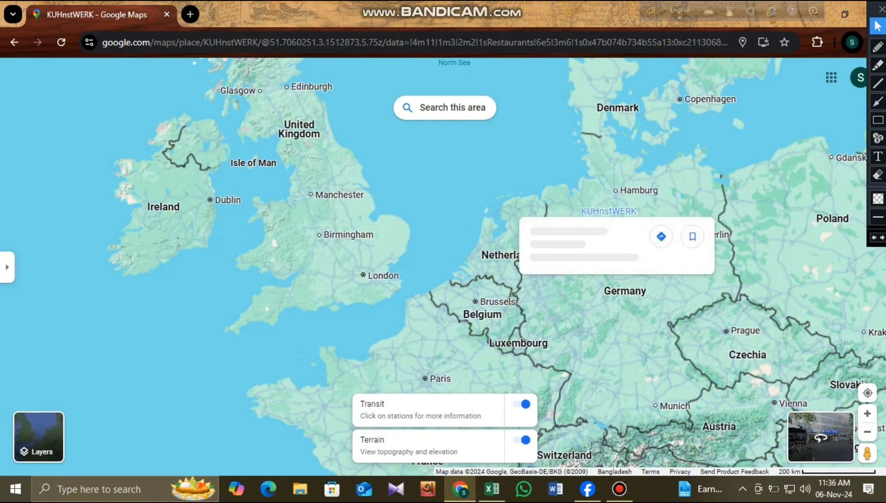
pyautogui.scroll(5, 715, 204)
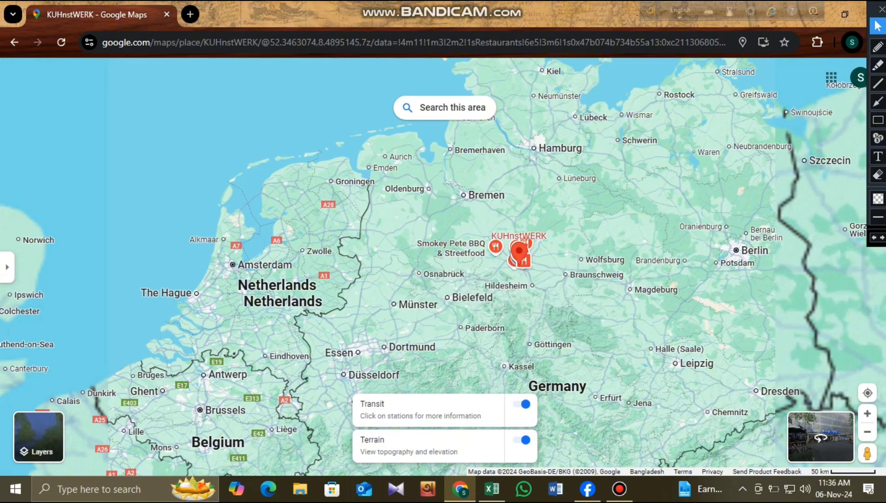
# - Bring back the results panel and open the kuhnstwerk.com website from the KUHnstWERK listing's contact details
pyautogui.click(7, 267)
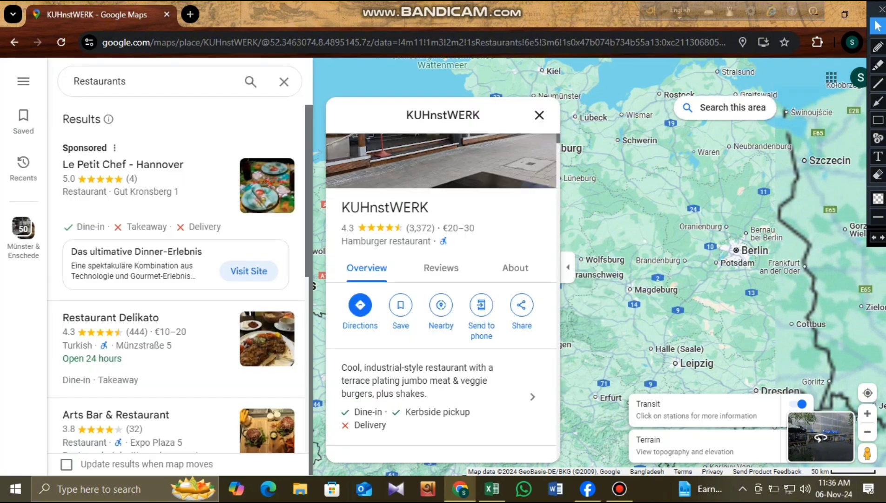
pyautogui.scroll(-1, 444, 241)
pyautogui.scroll(2, 444, 241)
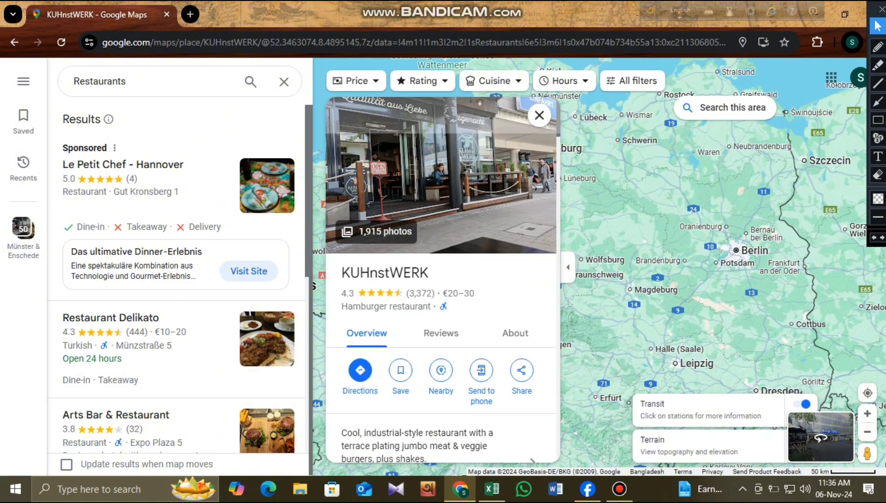
pyautogui.scroll(-5, 350, 345)
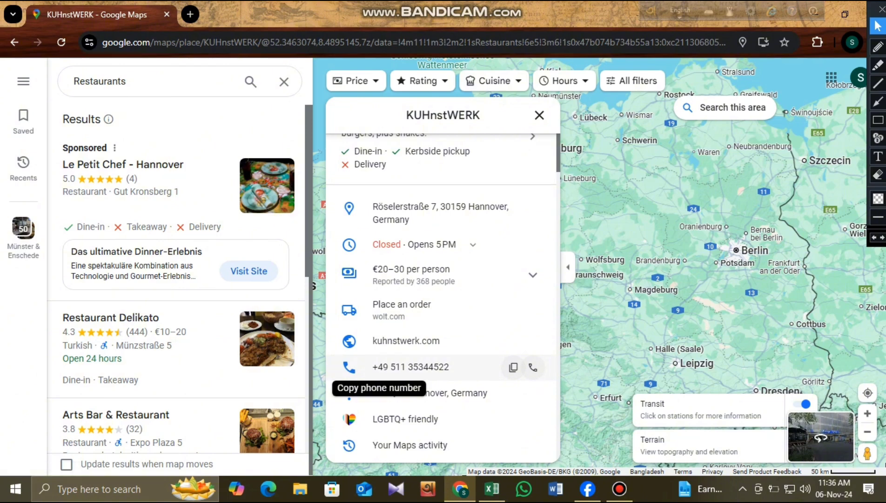
pyautogui.click(406, 341)
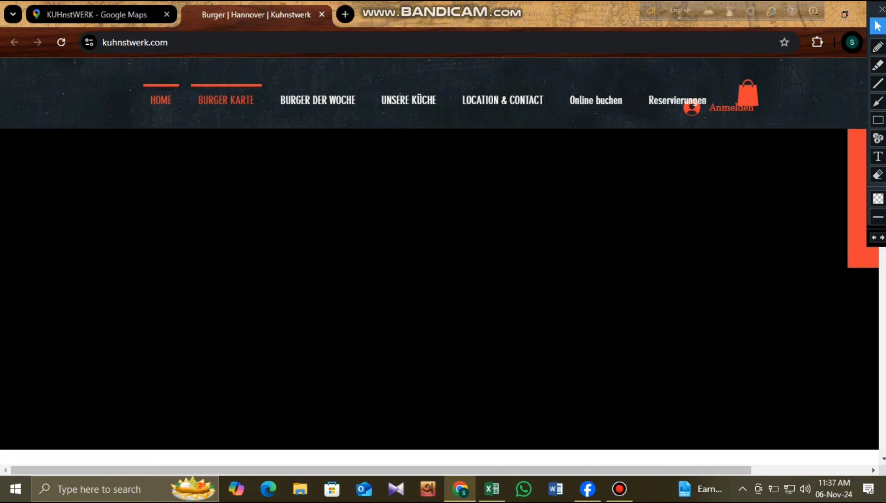
# - Look through the KUHnstWERK homepage for the contact e-mail in Location & Contact and the Impressum link below it
pyautogui.scroll(-9, 440, 288)
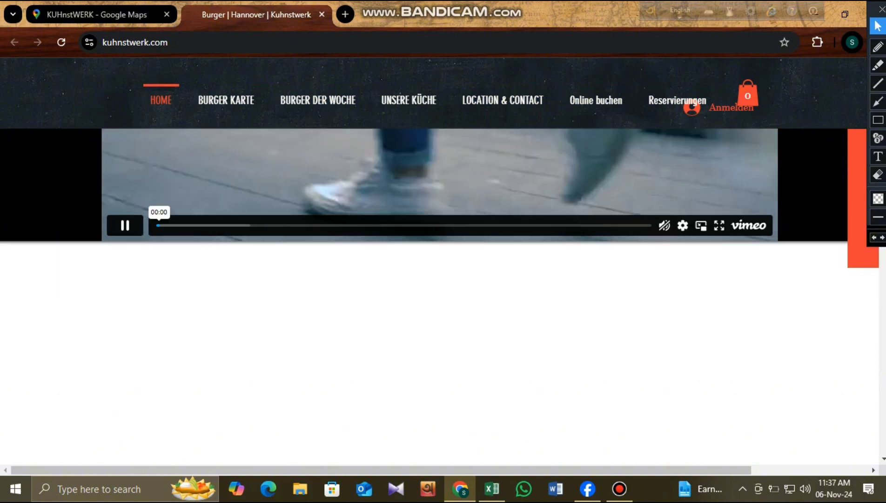
pyautogui.scroll(-5, 439, 289)
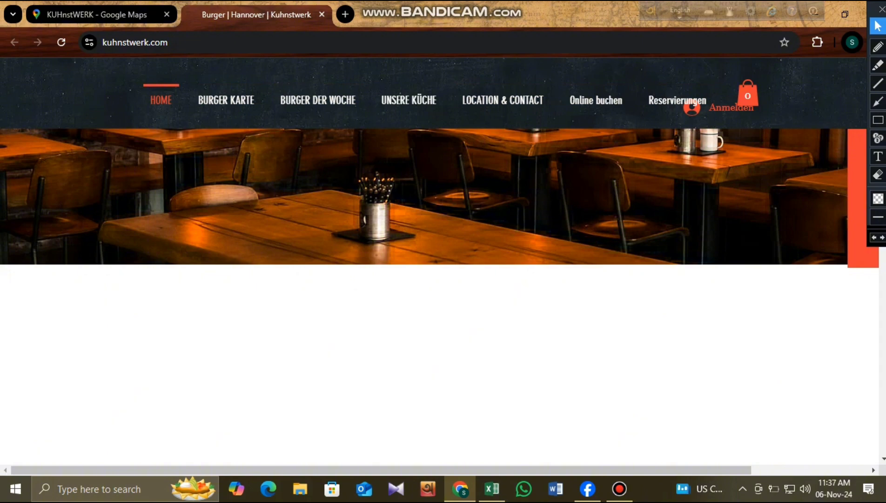
pyautogui.scroll(-5, 439, 288)
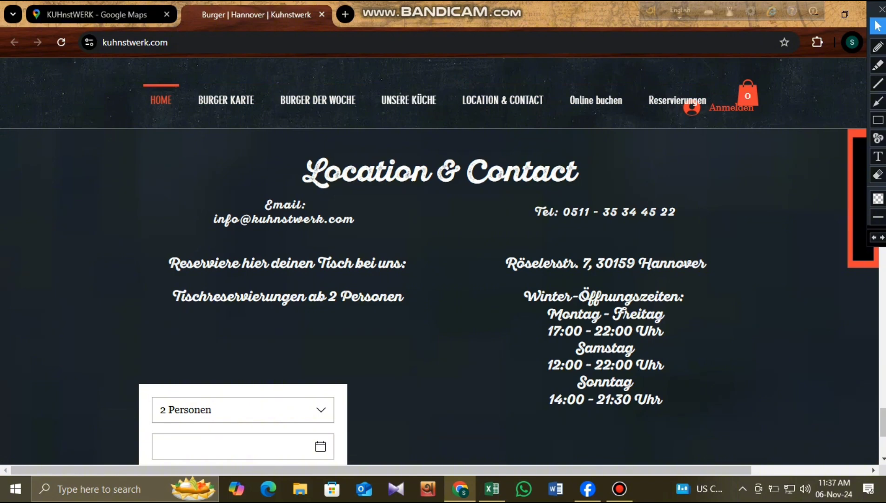
pyautogui.moveTo(214, 220); pyautogui.dragTo(310, 221)
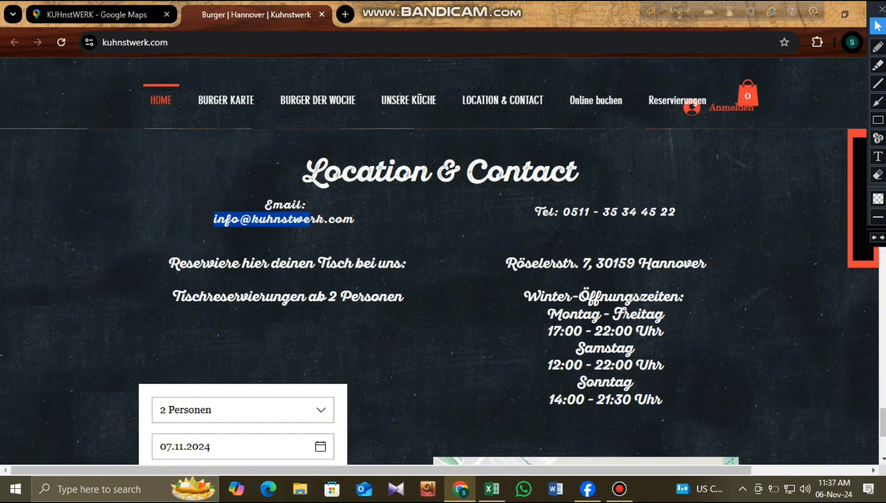
pyautogui.scroll(-5, 442, 279)
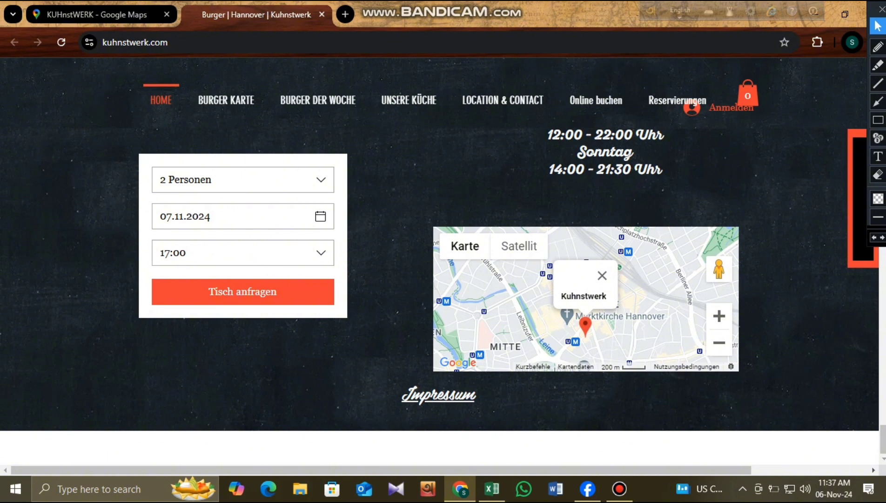
# - Frame the Impressum link with a green rectangle, clear the mark and return to the normal pointer
pyautogui.click(878, 119)
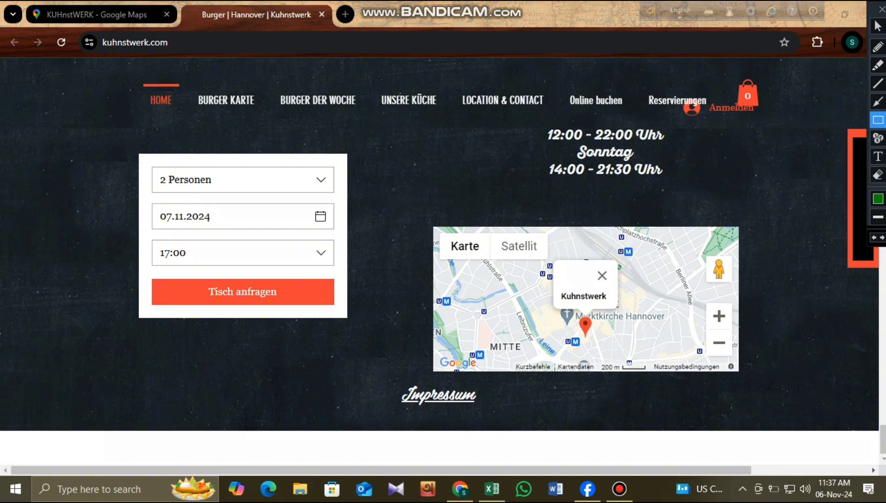
pyautogui.moveTo(389, 374); pyautogui.dragTo(491, 413)
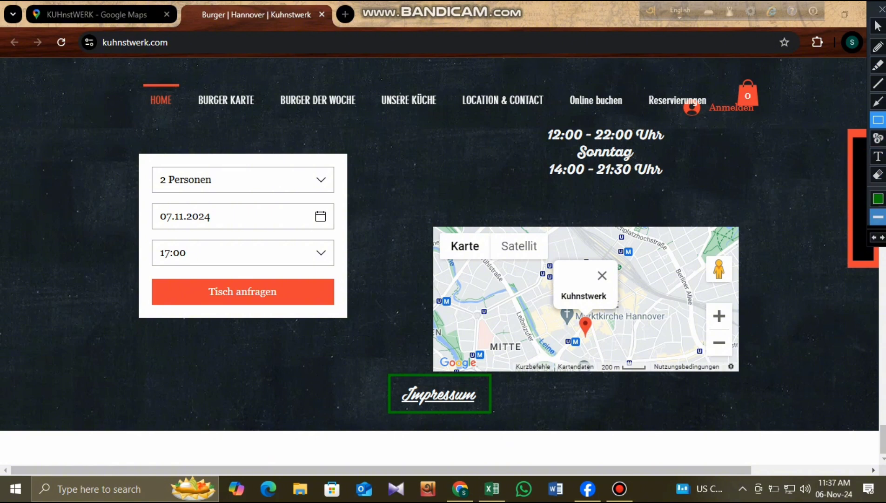
pyautogui.click(875, 237)
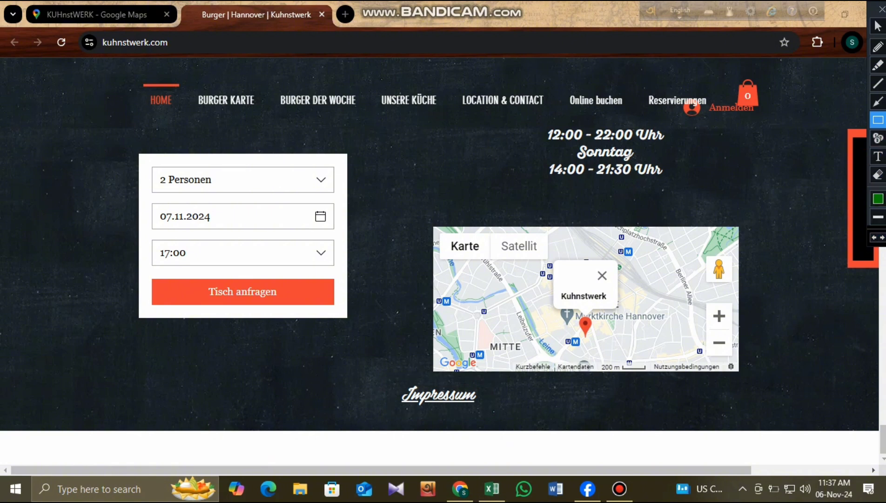
pyautogui.click(878, 26)
# - Copy the restaurant's contact e-mail address from the Location & Contact section of its website
pyautogui.scroll(5, 434, 284)
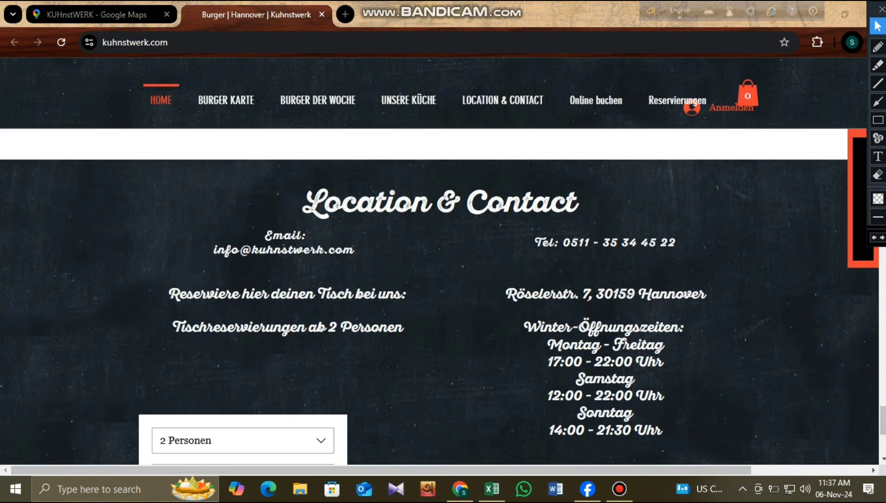
pyautogui.moveTo(212, 251); pyautogui.dragTo(354, 250)
pyautogui.rightClick(352, 251)
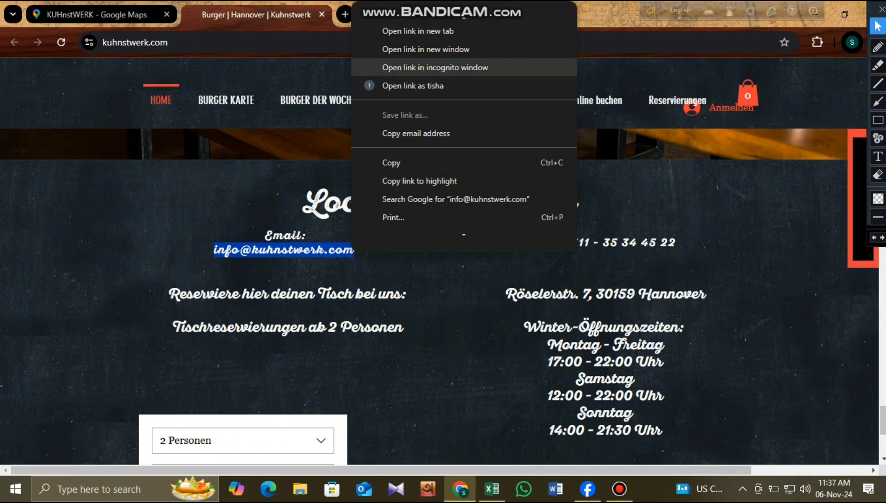
pyautogui.click(391, 150)
pyautogui.scroll(5, 391, 150)
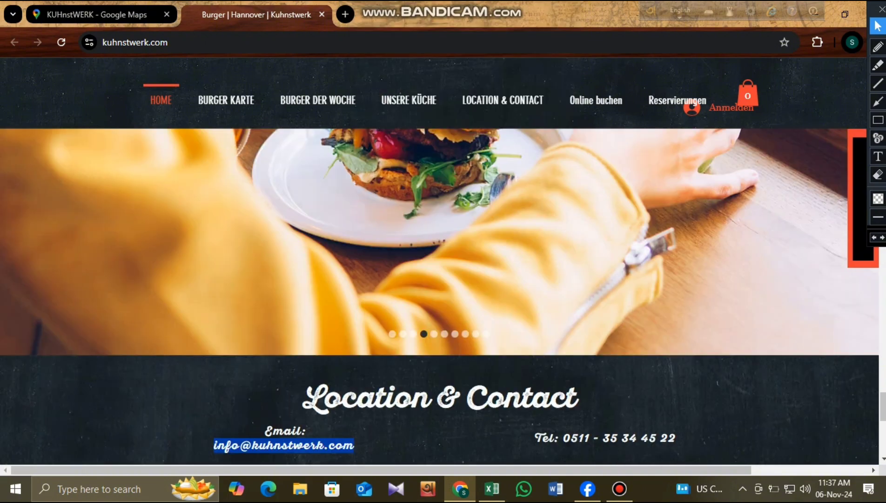
# - Return to the KUHnstWERK listing in Google Maps and examine its photos, reviews, address, website and phone details
pyautogui.click(93, 15)
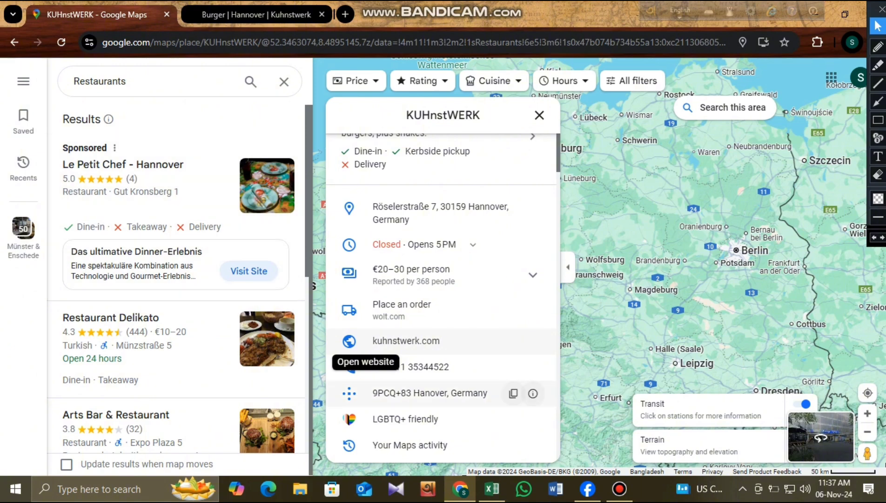
pyautogui.scroll(-15, 442, 298)
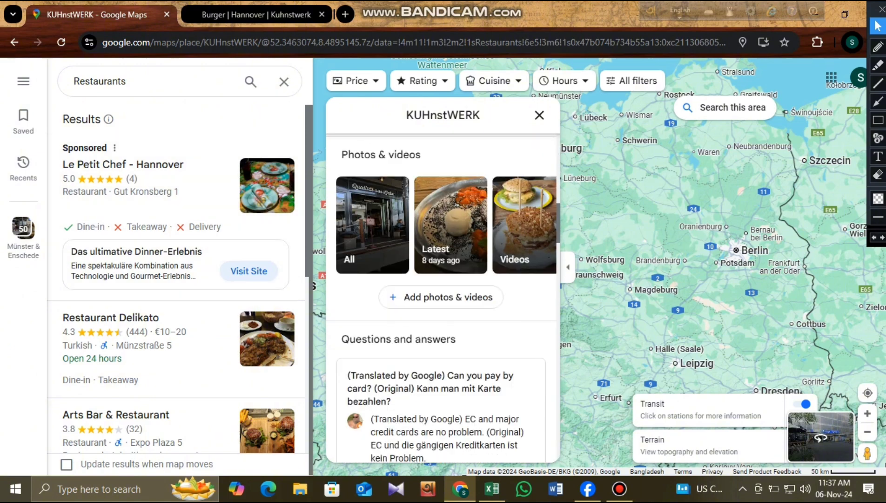
pyautogui.scroll(-3, 442, 297)
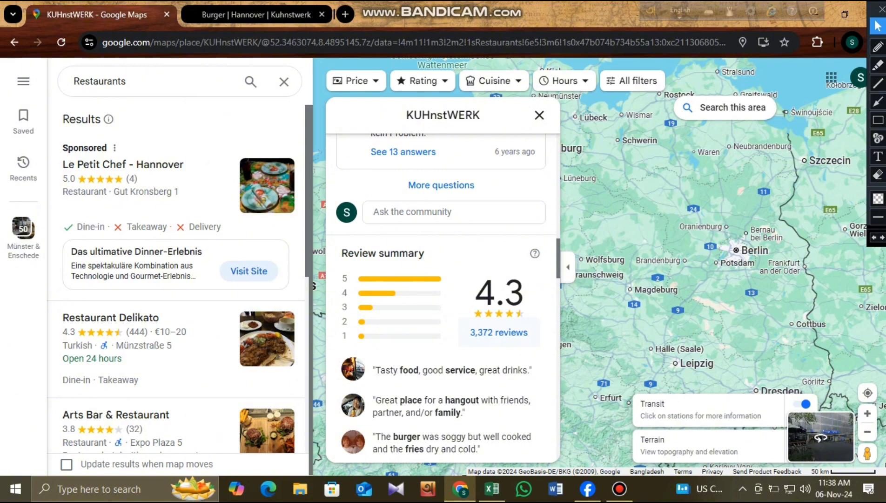
pyautogui.scroll(12, 443, 298)
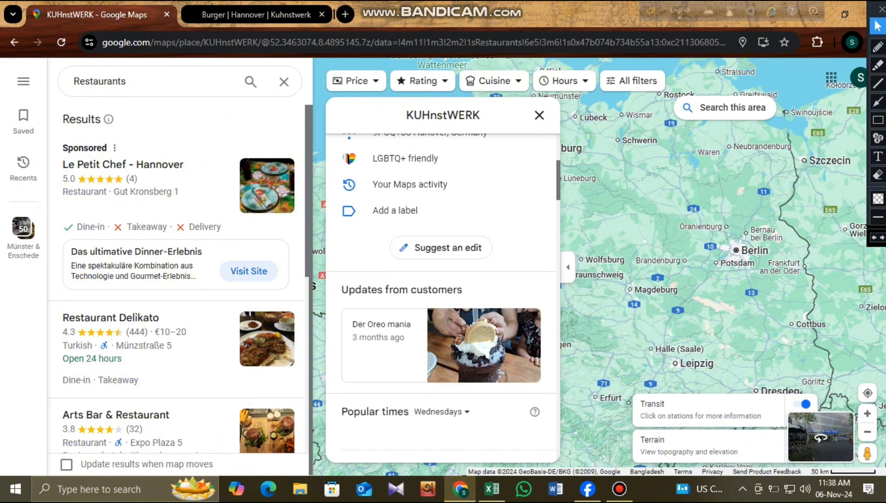
pyautogui.scroll(5, 442, 279)
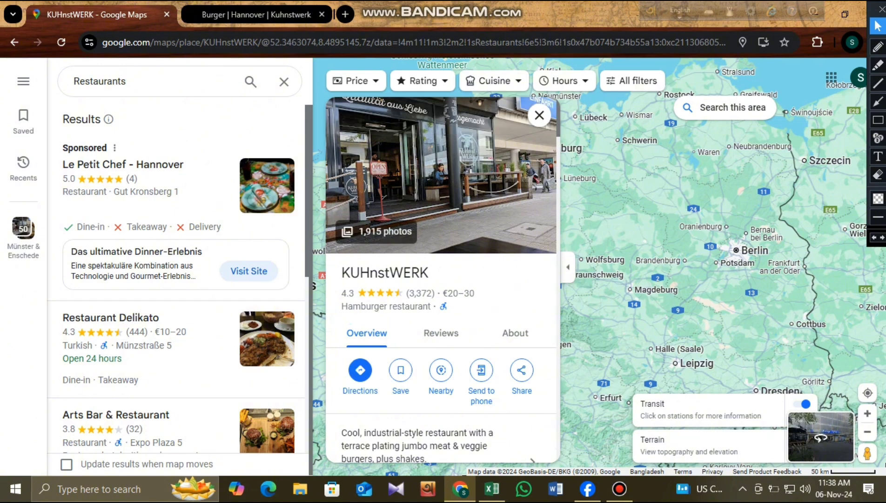
pyautogui.scroll(-4, 353, 354)
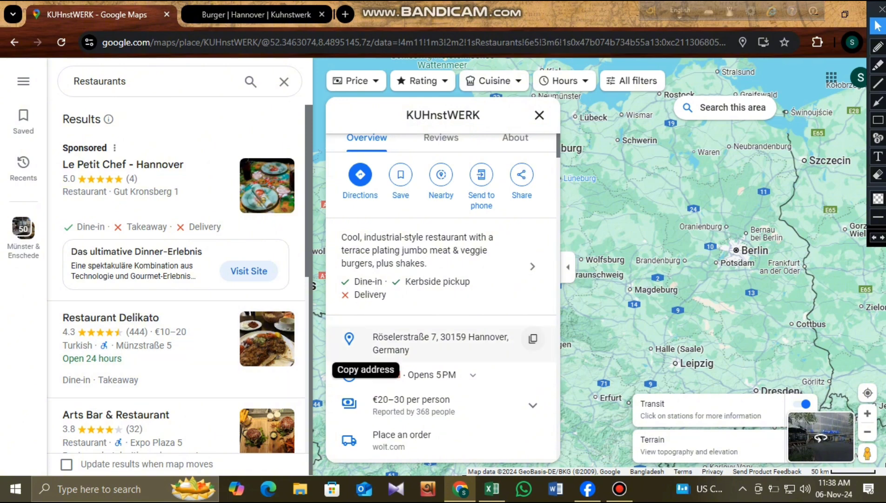
pyautogui.scroll(-3, 442, 326)
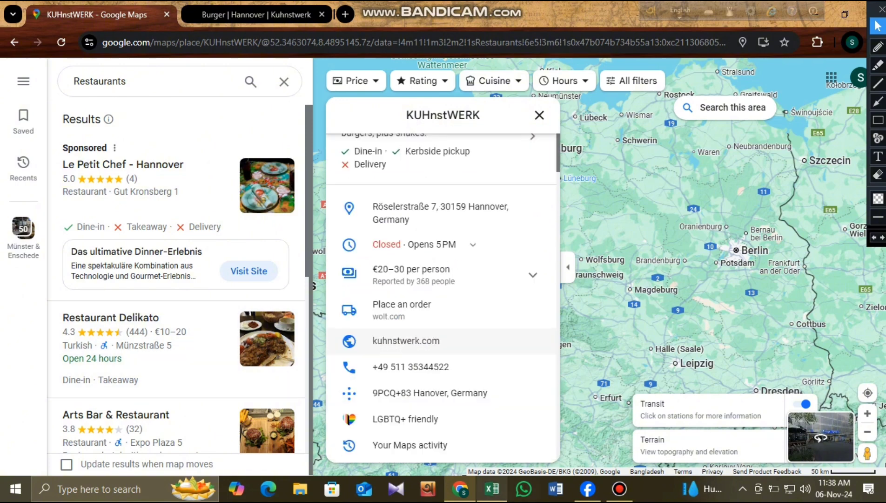
# - Switch to the Excel lead list and paste the copied restaurant e-mail address as plain text into cell E667, making it a link
pyautogui.click(492, 489)
pyautogui.click(414, 281)
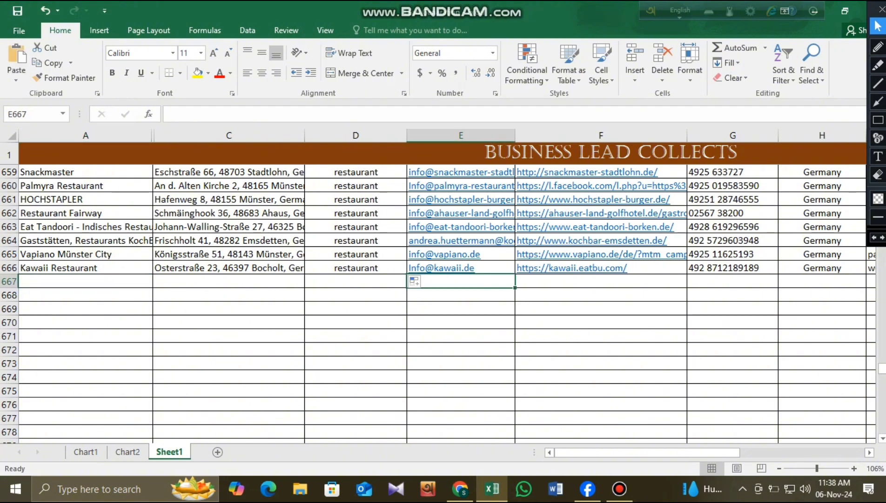
pyautogui.rightClick(482, 287)
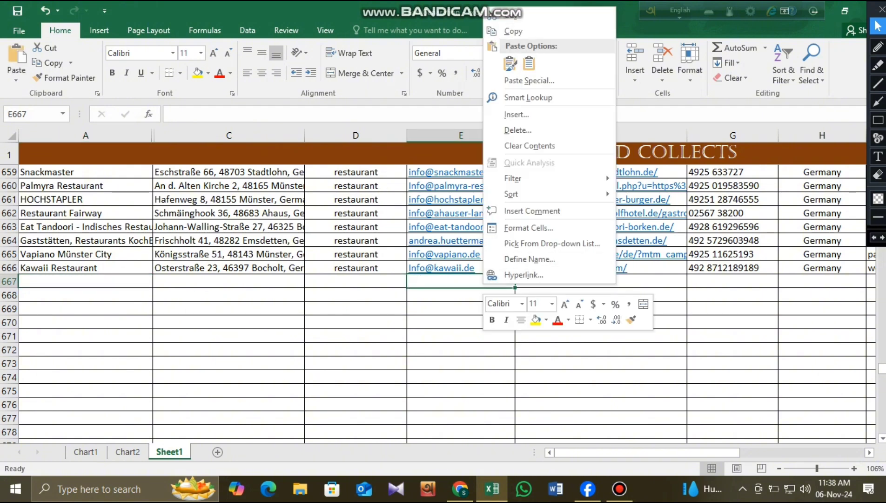
pyautogui.click(530, 63)
pyautogui.click(264, 114)
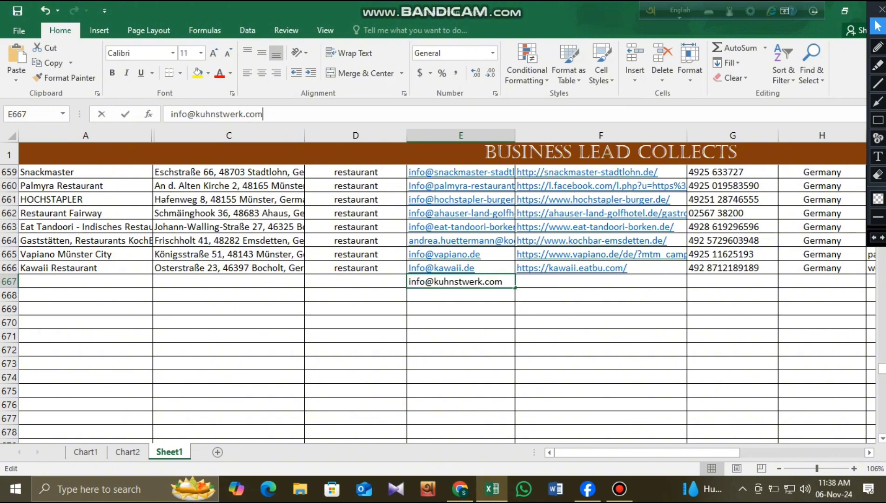
pyautogui.click(461, 322)
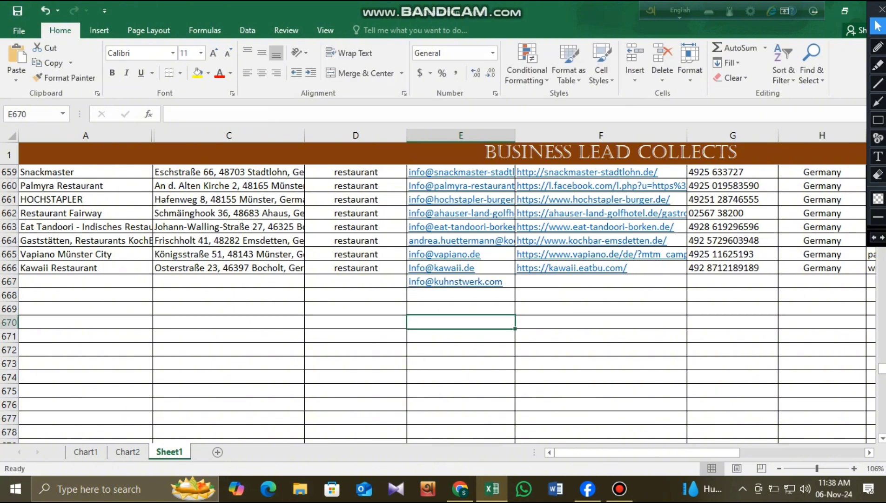
# - Look over the existing restaurant rows above row 667 to see which details each lead contains
pyautogui.click(601, 282)
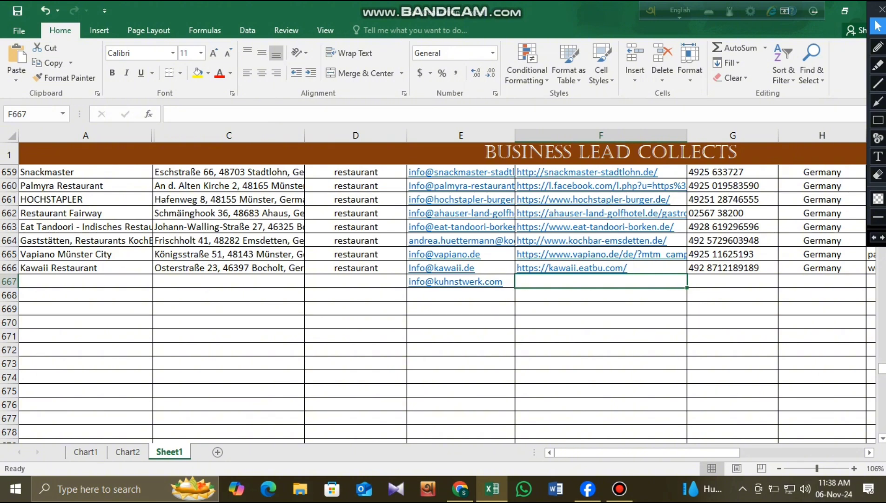
pyautogui.scroll(2, 601, 281)
pyautogui.scroll(1, 442, 298)
pyautogui.scroll(-4, 443, 298)
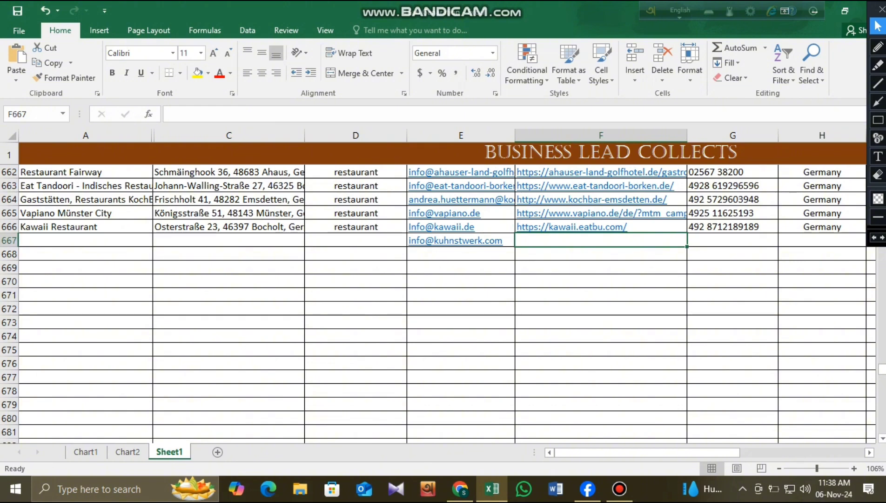
pyautogui.scroll(4, 443, 298)
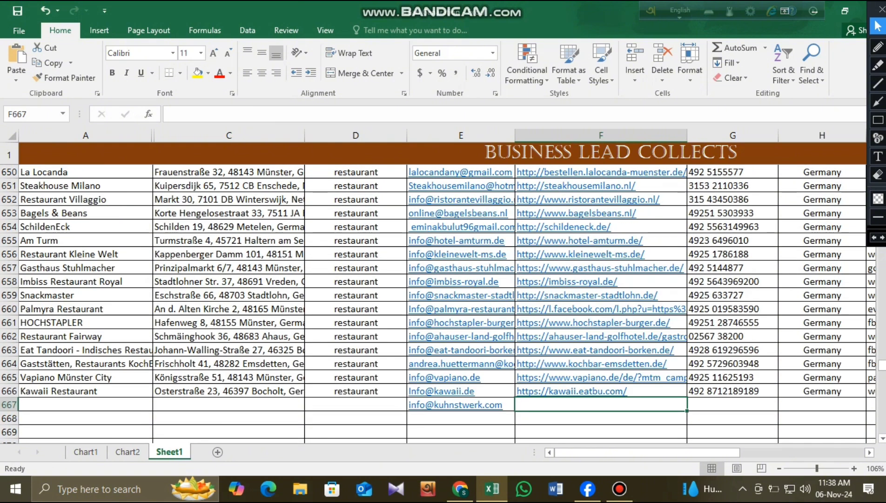
pyautogui.click(9, 155)
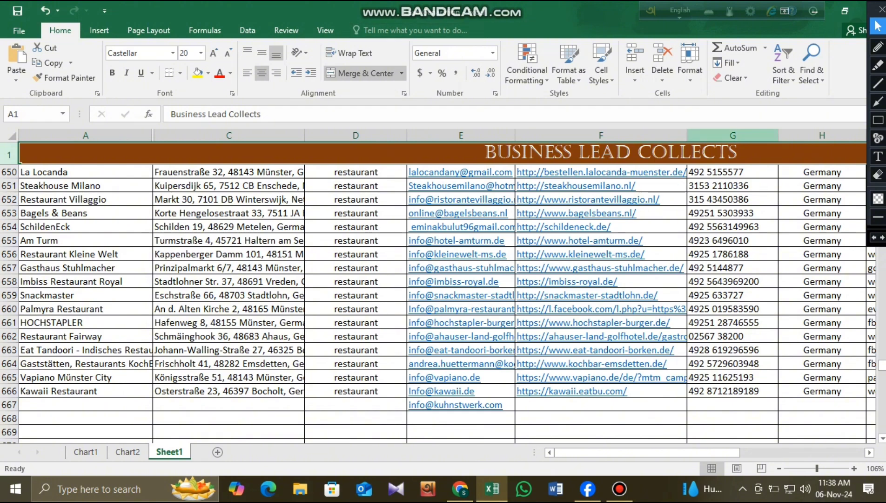
pyautogui.scroll(-2, 461, 363)
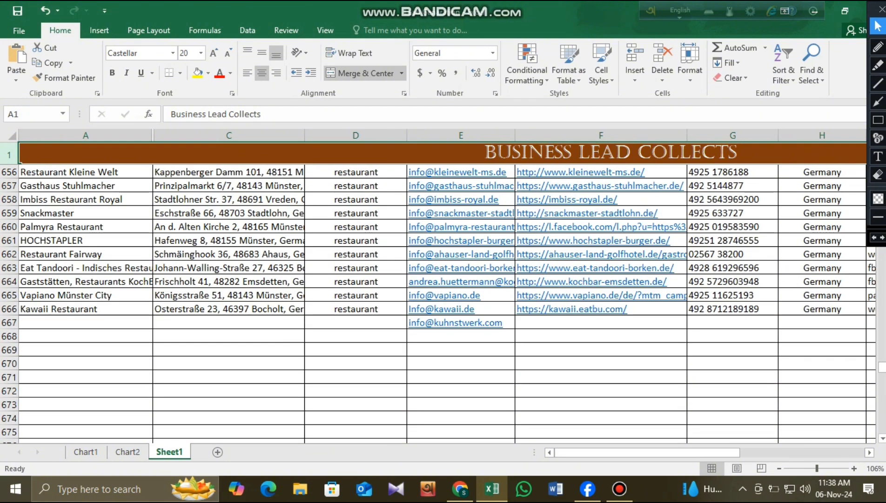
pyautogui.click(461, 364)
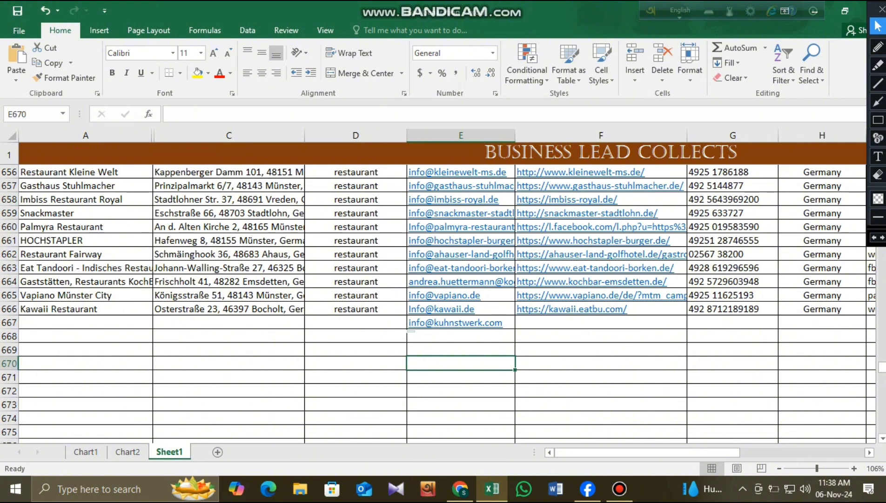
# - Copy the name KUHnstWERK from its Google Maps listing in Chrome and paste it as plain text into cell A667 in Excel
pyautogui.click(85, 322)
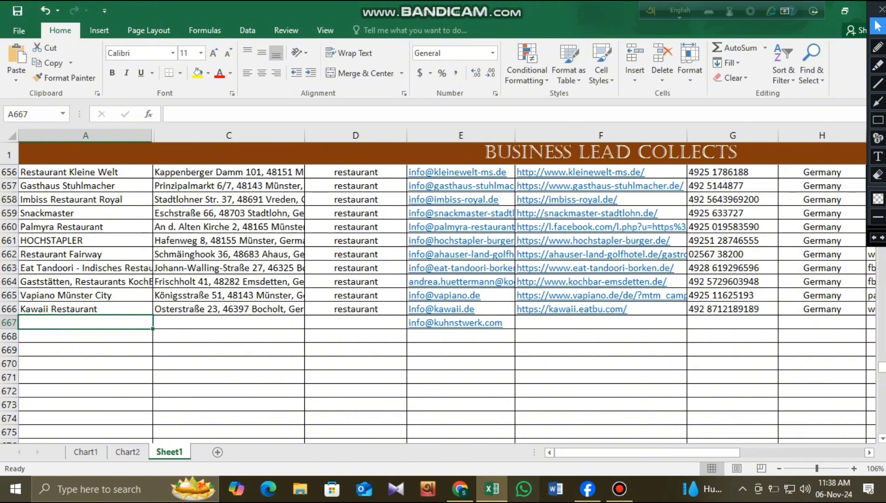
pyautogui.click(460, 488)
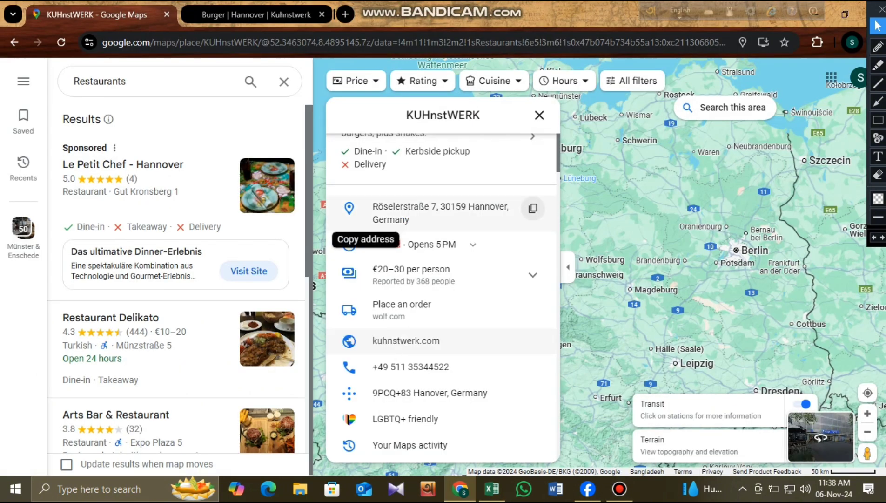
pyautogui.scroll(1, 442, 303)
pyautogui.scroll(4, 442, 298)
pyautogui.moveTo(429, 142); pyautogui.dragTo(341, 142)
pyautogui.rightClick(340, 143)
pyautogui.click(361, 160)
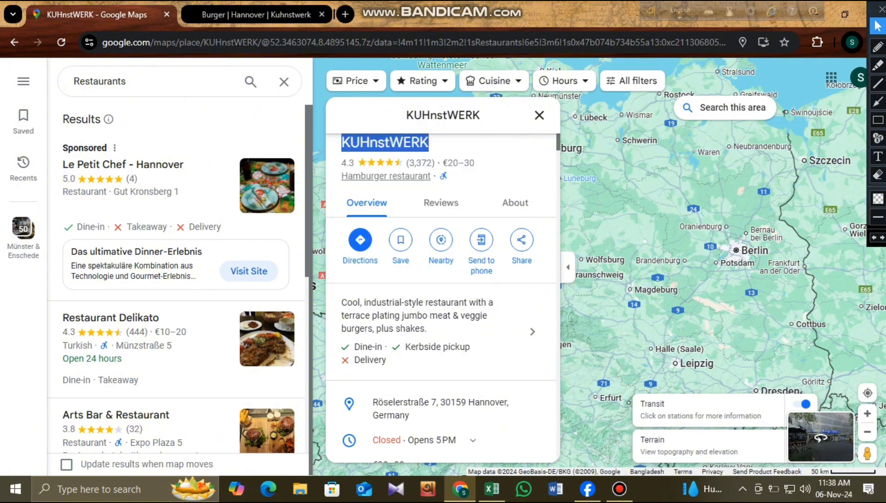
pyautogui.moveTo(492, 489)
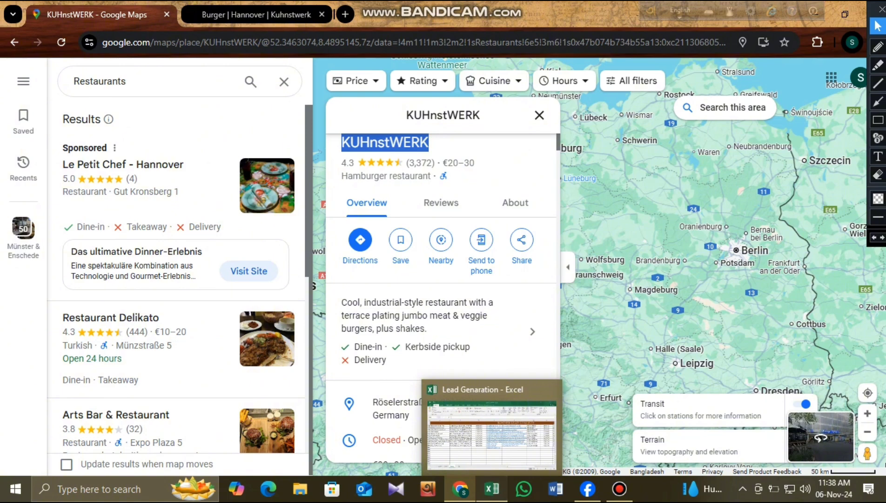
pyautogui.click(492, 488)
pyautogui.rightClick(49, 325)
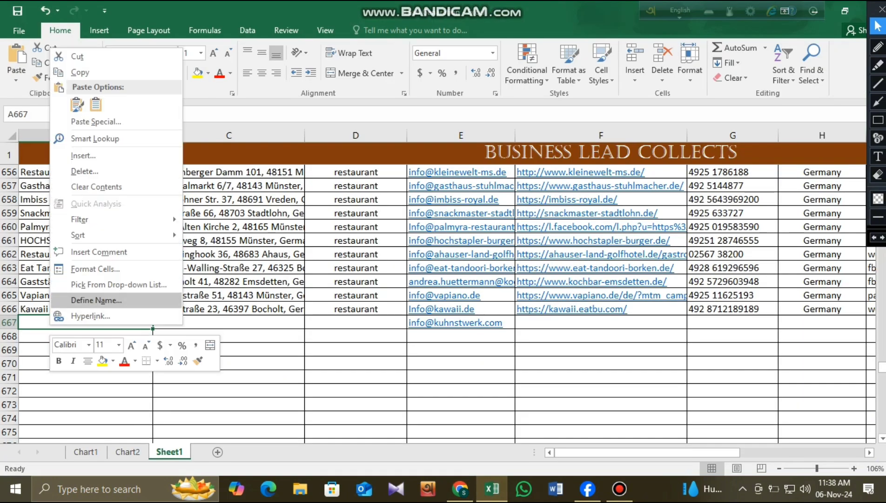
pyautogui.click(99, 104)
pyautogui.click(356, 377)
# - Copy the restaurant's address from the Google Maps listing and paste it into cell C667 of the Excel lead list
pyautogui.click(460, 489)
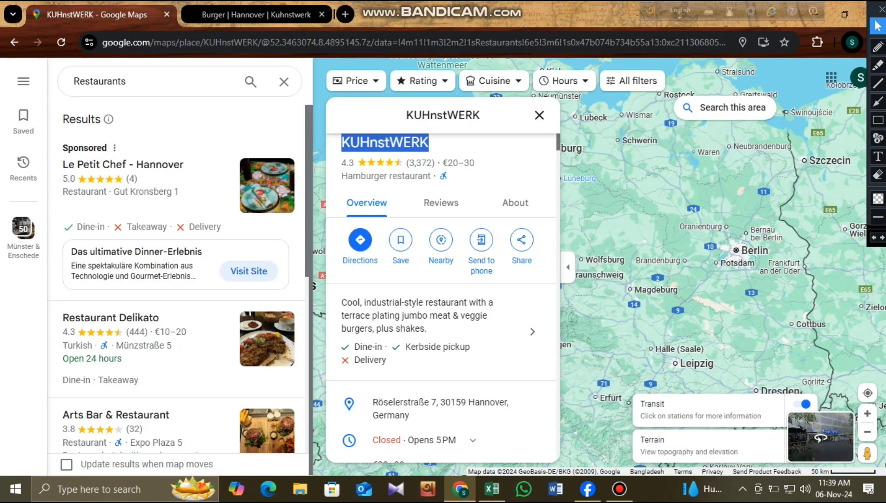
pyautogui.scroll(-2, 532, 274)
pyautogui.click(533, 274)
pyautogui.click(492, 489)
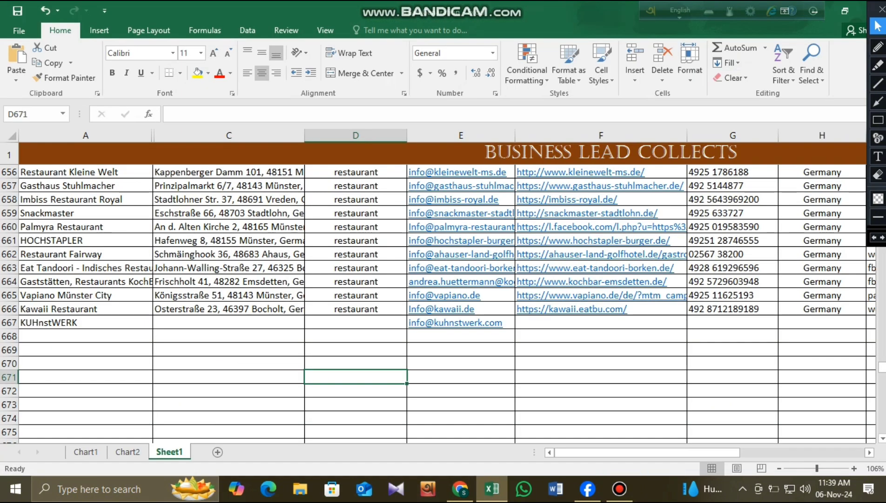
pyautogui.rightClick(596, 323)
pyautogui.rightClick(189, 323)
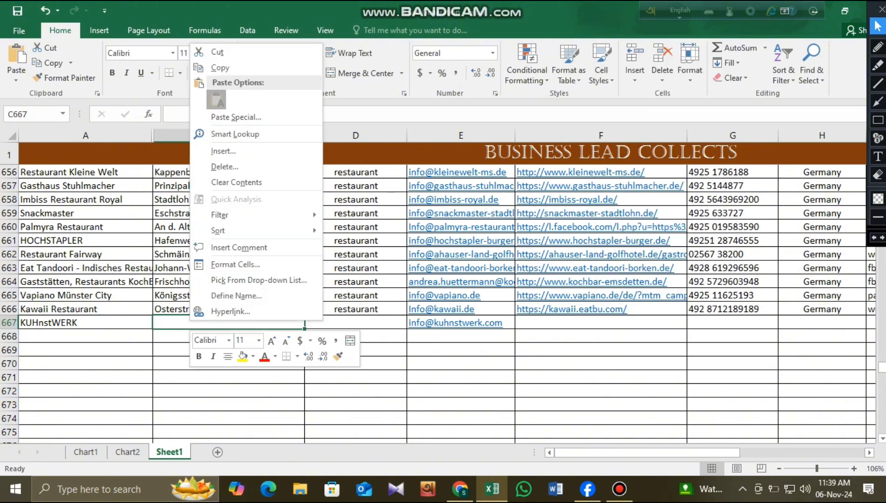
pyautogui.click(218, 100)
pyautogui.click(356, 114)
# - Copy the restaurant's website address from the Google Maps listing and paste it into cell F667 of the Excel lead list
pyautogui.click(460, 489)
pyautogui.scroll(-3, 442, 279)
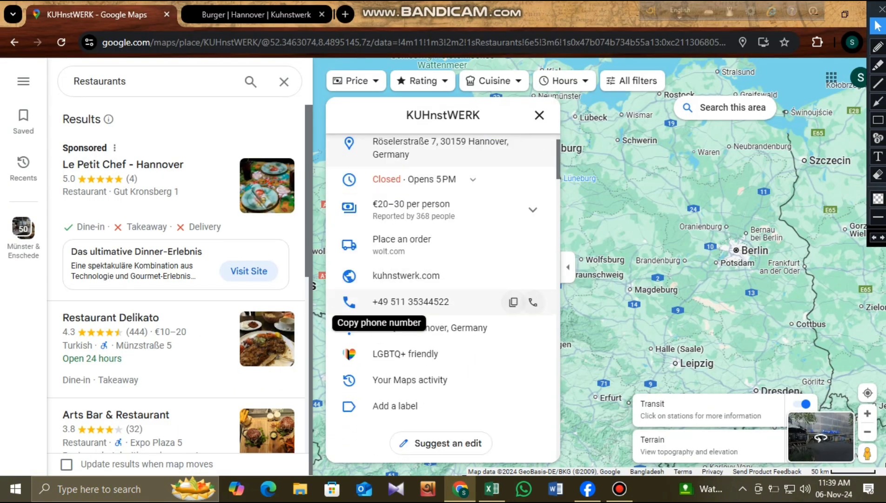
pyautogui.click(410, 301)
pyautogui.click(493, 489)
pyautogui.rightClick(583, 323)
pyautogui.click(612, 100)
pyautogui.click(356, 376)
# - Copy the phone number from the Google Maps listing into cell G667, removing the plus sign and the space after the country code
pyautogui.click(460, 489)
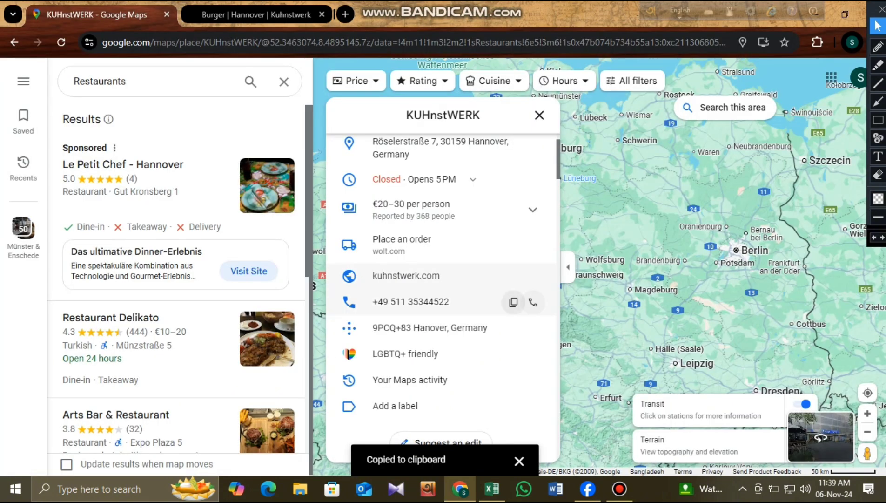
pyautogui.click(513, 303)
pyautogui.click(492, 489)
pyautogui.rightClick(718, 323)
pyautogui.click(747, 100)
pyautogui.click(190, 114)
# - Fill row 667 from the row above with the category restaurant in column D and the country Germany in column H
pyautogui.moveTo(407, 315); pyautogui.dragTo(404, 326)
pyautogui.click(822, 309)
pyautogui.moveTo(867, 315); pyautogui.dragTo(862, 326)
pyautogui.click(822, 377)
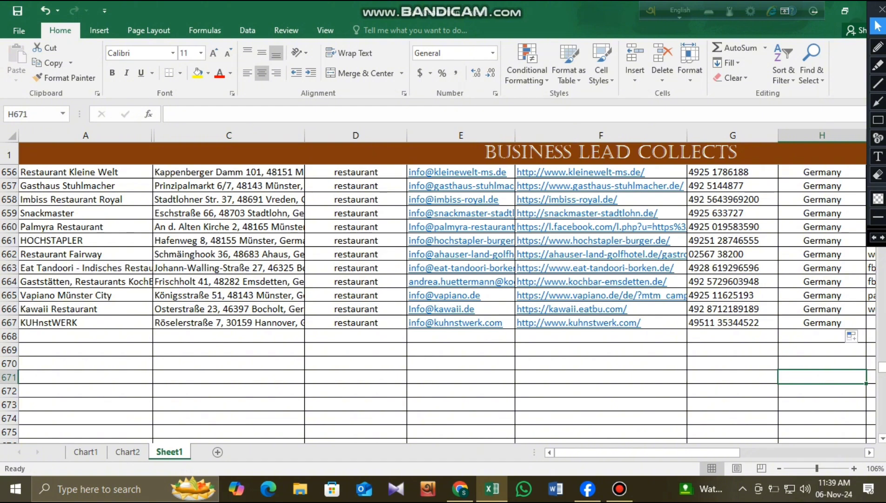
pyautogui.click(823, 363)
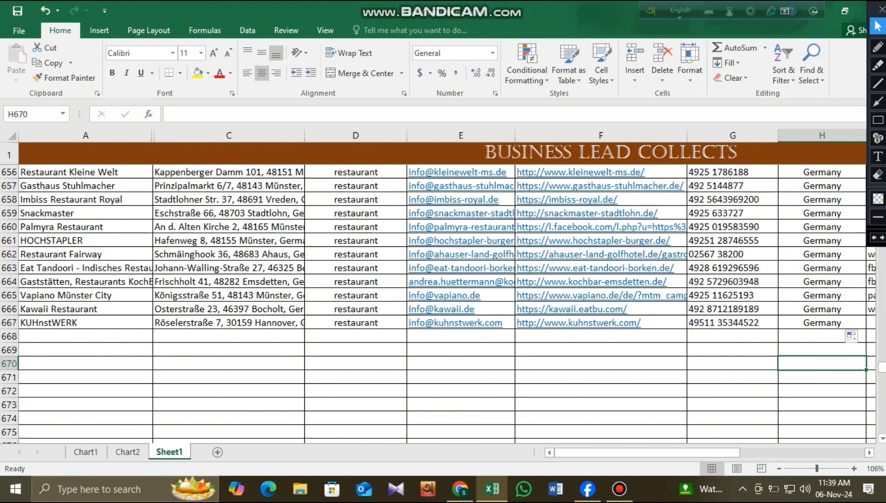
# - Mark the empty suggestion cell I667 with a drawn arrow, clear the mark and return to the normal pointer
pyautogui.moveTo(722, 453); pyautogui.dragTo(784, 452)
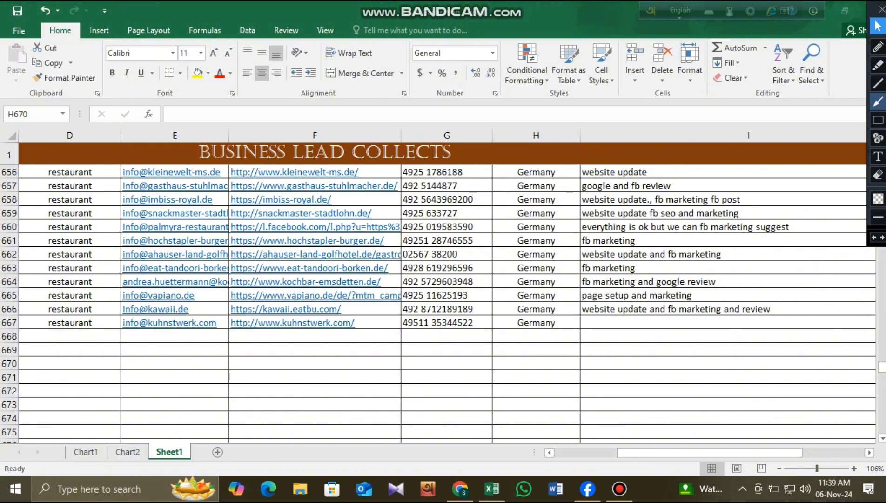
pyautogui.click(878, 101)
pyautogui.moveTo(543, 408)
pyautogui.mouseDown()
pyautogui.moveTo(637, 314)
pyautogui.moveTo(638, 323)
pyautogui.mouseUp()
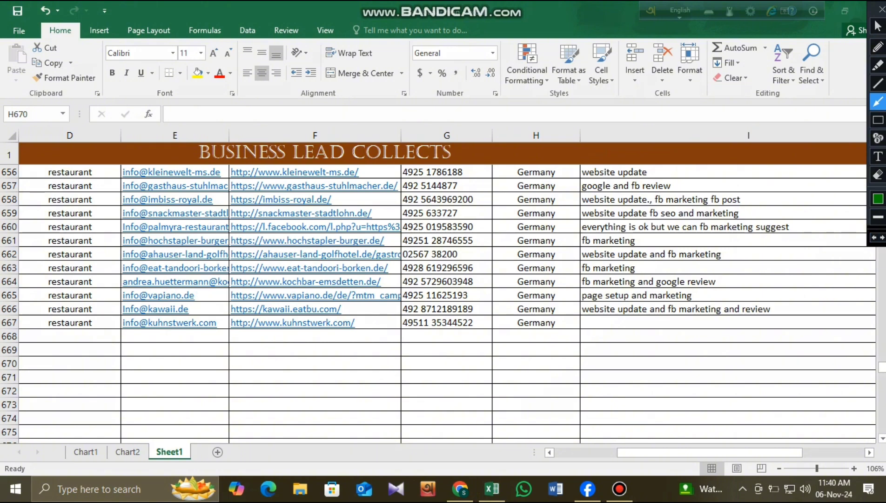
pyautogui.click(879, 26)
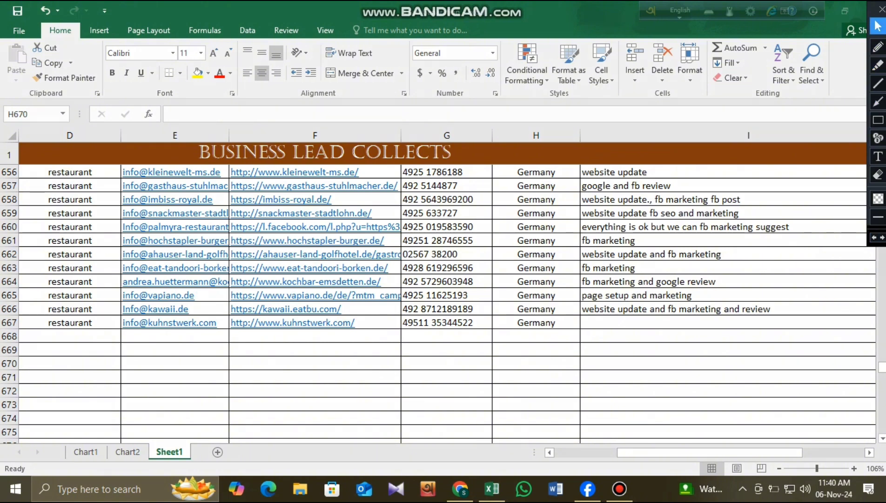
pyautogui.moveTo(698, 453); pyautogui.dragTo(677, 453)
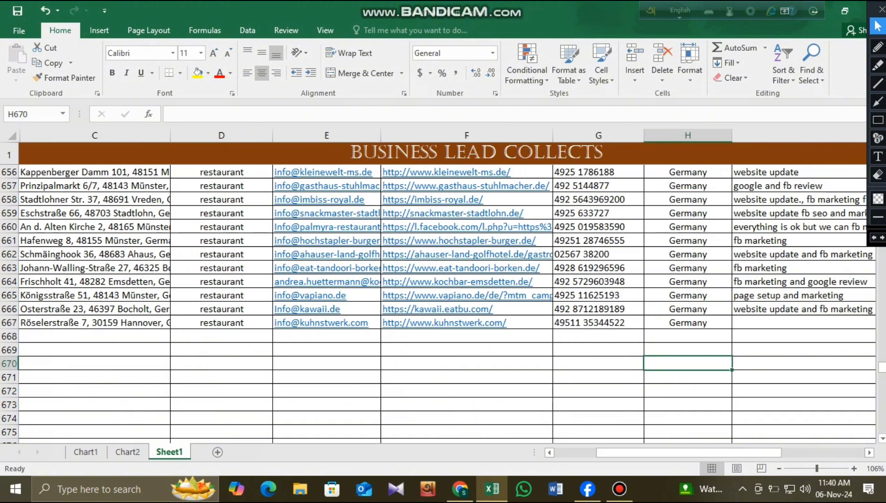
# - Switch to the KUHnstWERK website in Chrome and examine its homepage from the opening hours to the Impressum link for possible improvements
pyautogui.click(460, 489)
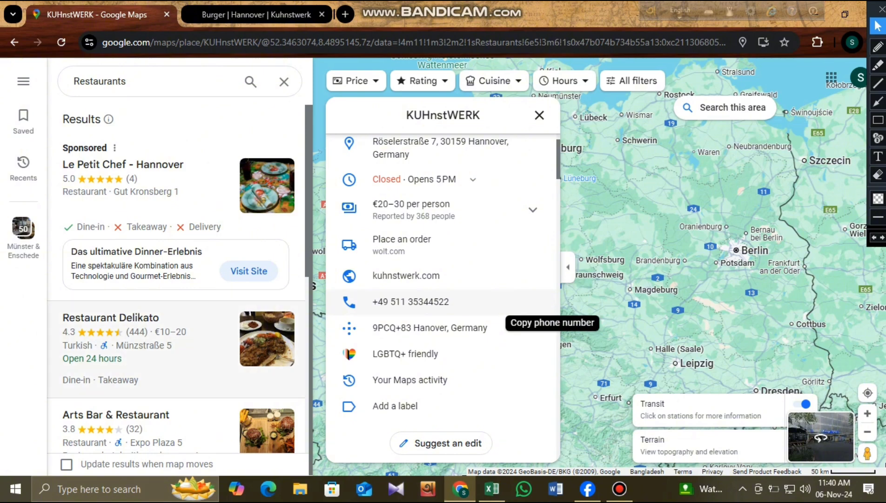
pyautogui.click(256, 14)
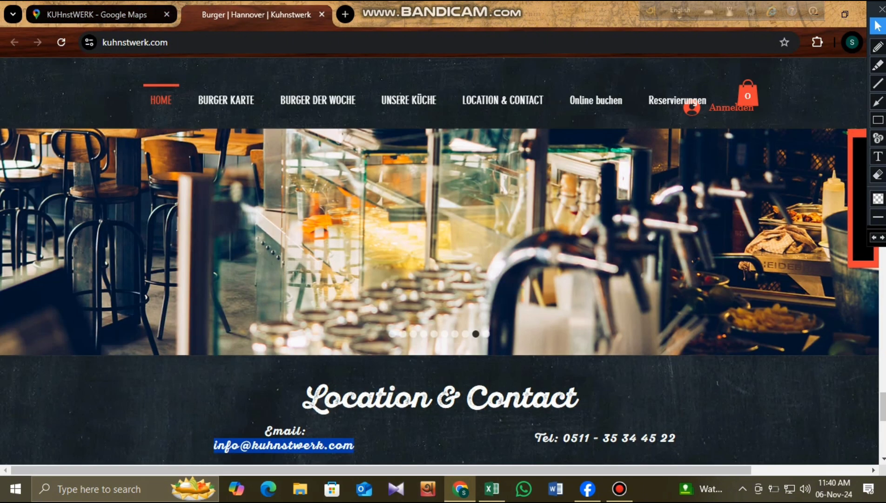
pyautogui.scroll(4, 440, 296)
pyautogui.scroll(-15, 440, 297)
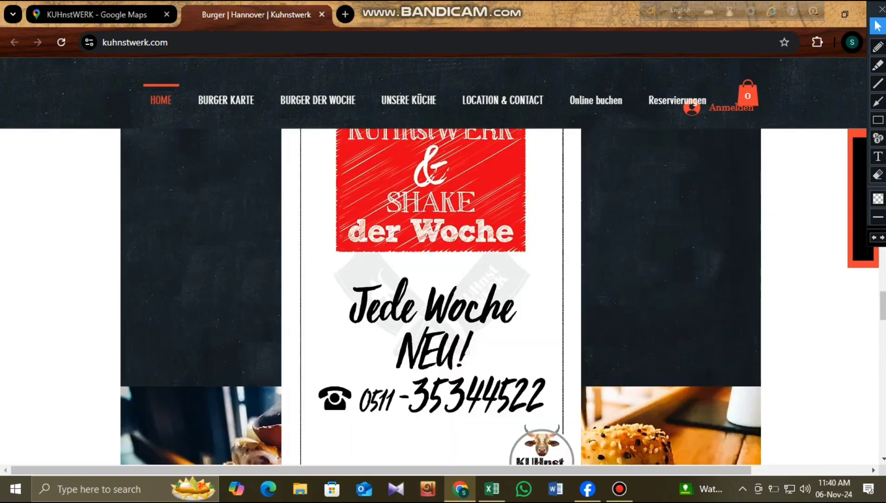
pyautogui.scroll(15, 440, 296)
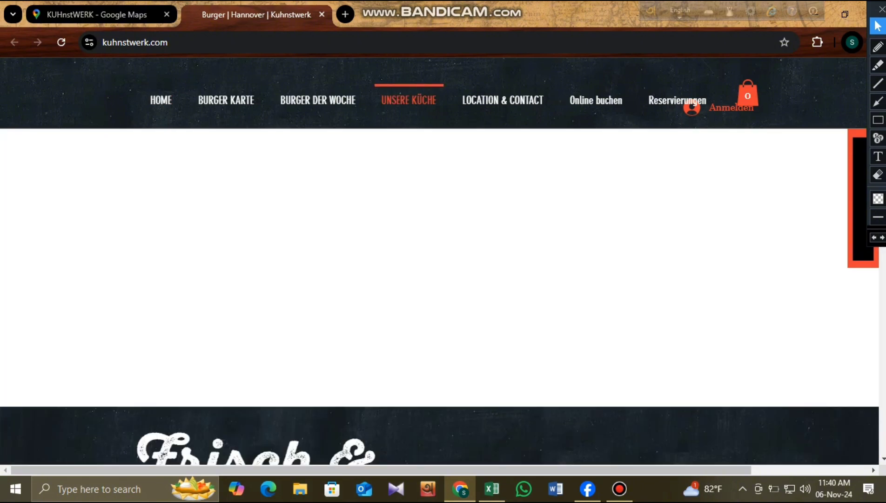
pyautogui.scroll(5, 440, 296)
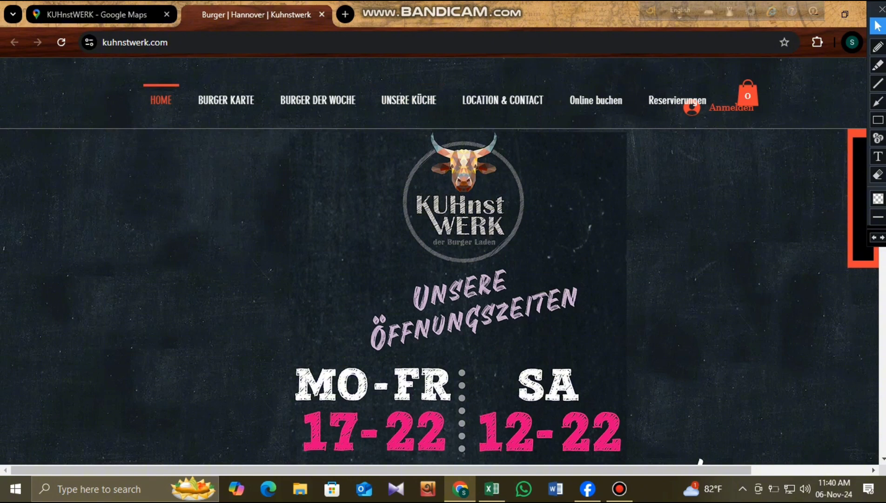
pyautogui.scroll(-15, 440, 296)
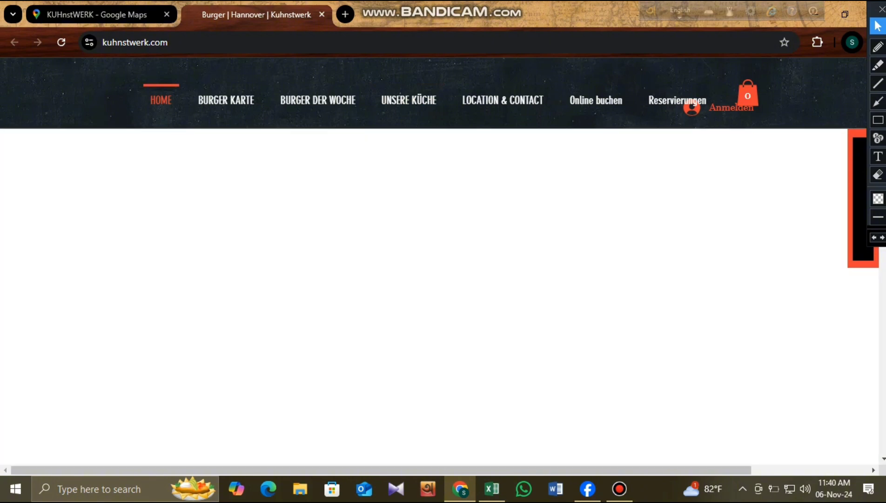
pyautogui.scroll(-15, 439, 296)
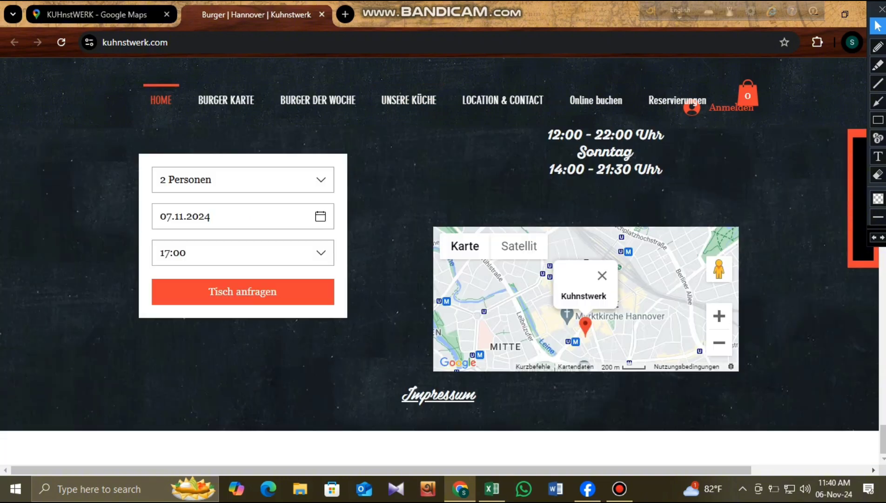
pyautogui.scroll(12, 439, 296)
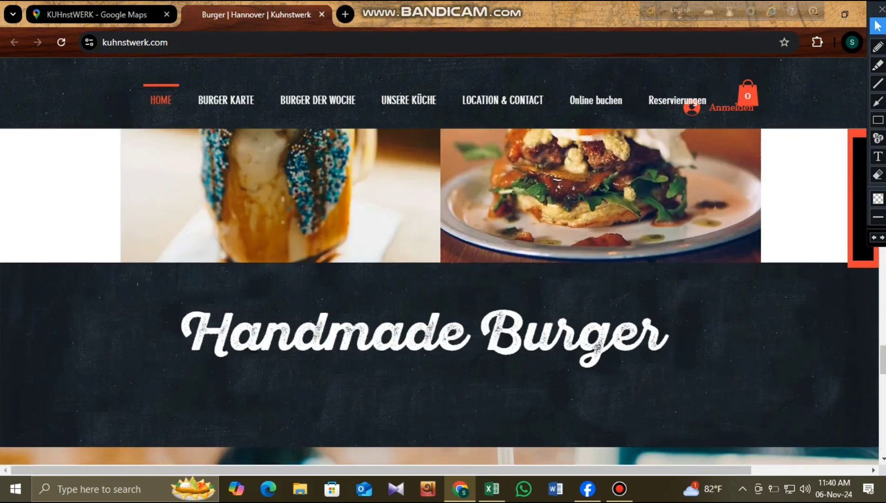
pyautogui.scroll(-10, 439, 296)
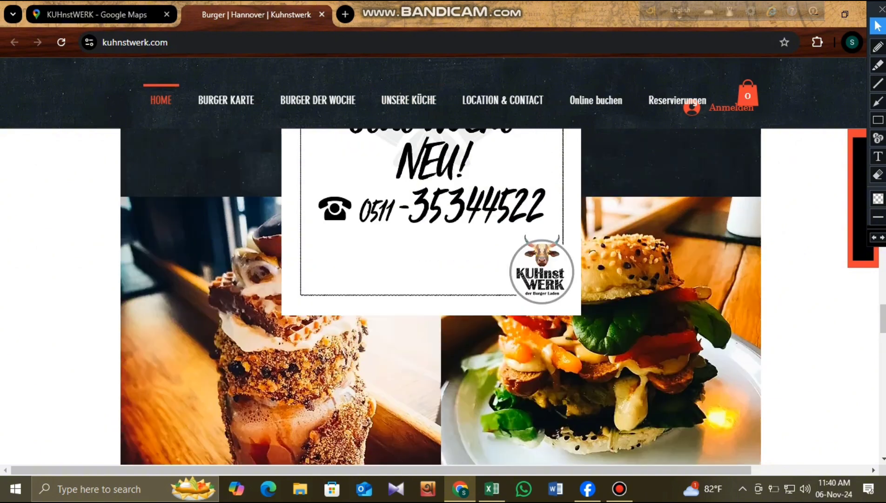
# - Review the website's Location & Contact section and copy the restaurant's name from its Google Maps listing
pyautogui.scroll(-10, 440, 296)
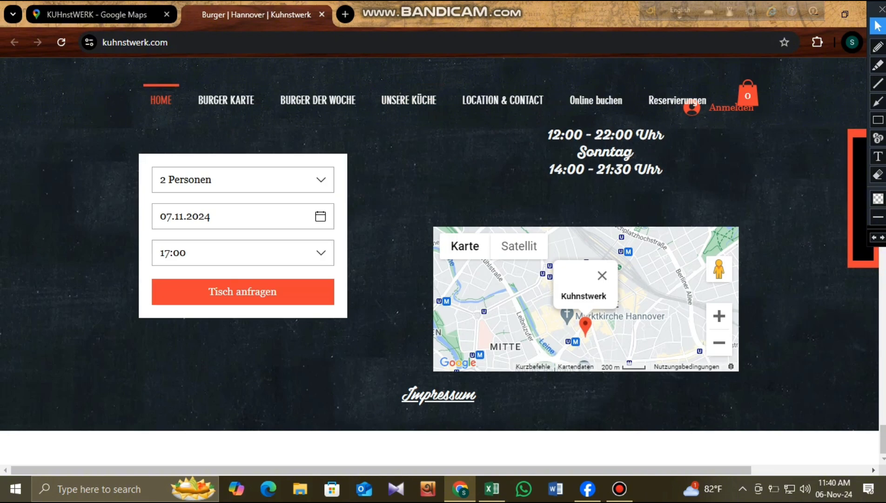
pyautogui.scroll(6, 440, 296)
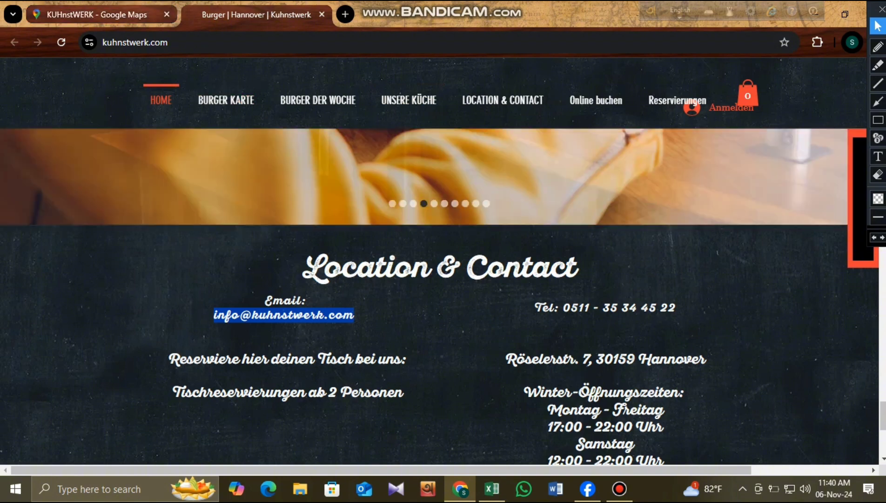
pyautogui.click(112, 14)
pyautogui.scroll(5, 368, 247)
pyautogui.rightClick(362, 205)
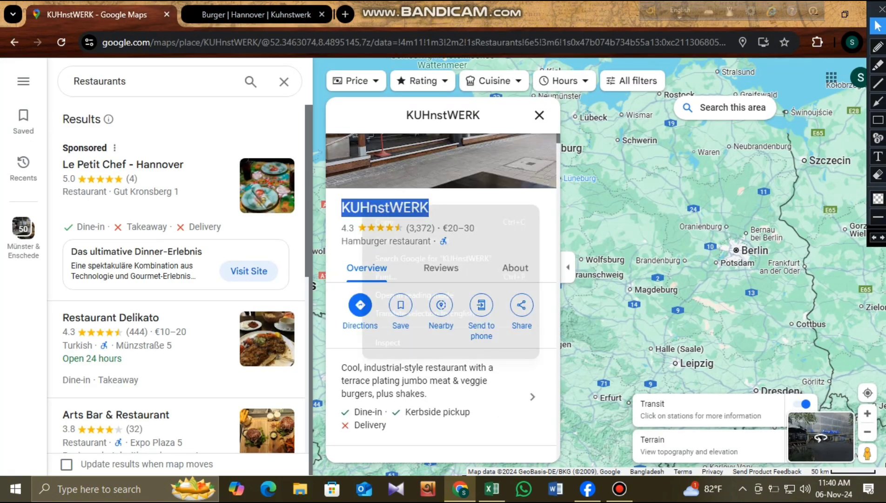
pyautogui.click(385, 222)
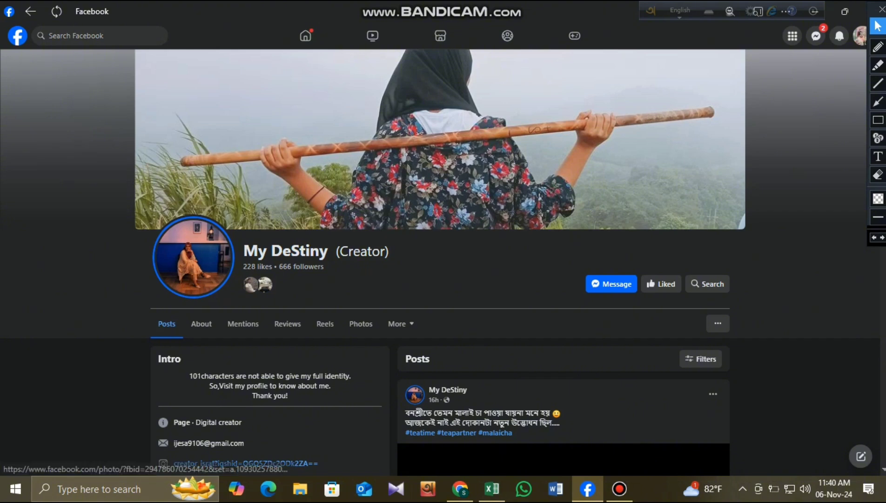
# - Switch to Facebook, search for KUHnstWERK and open the burger restaurant's page from the results
pyautogui.rightClick(56, 35)
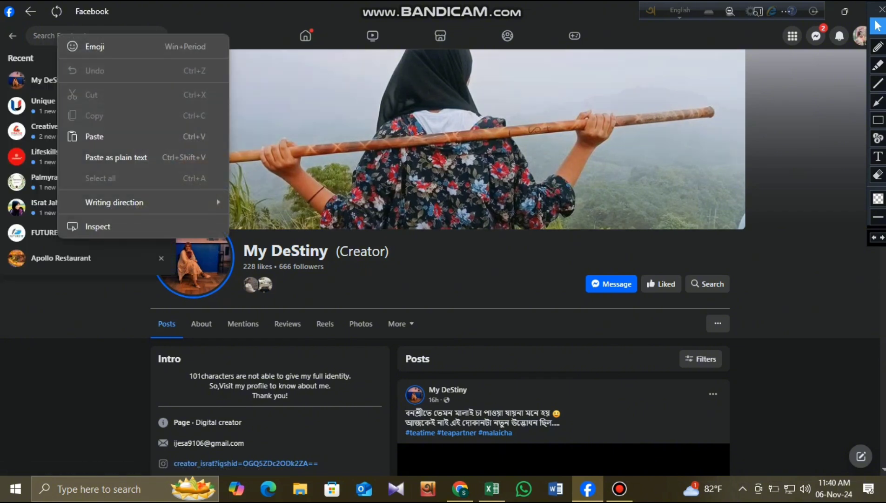
pyautogui.click(93, 136)
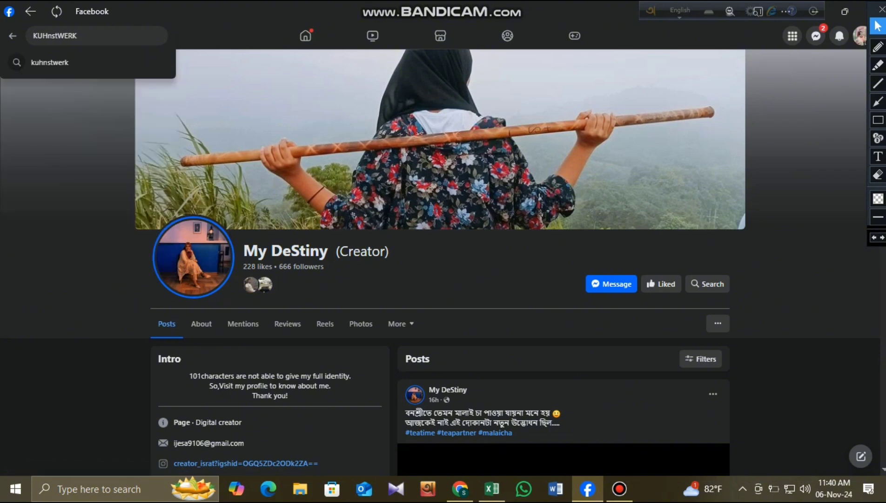
pyautogui.press('Return')
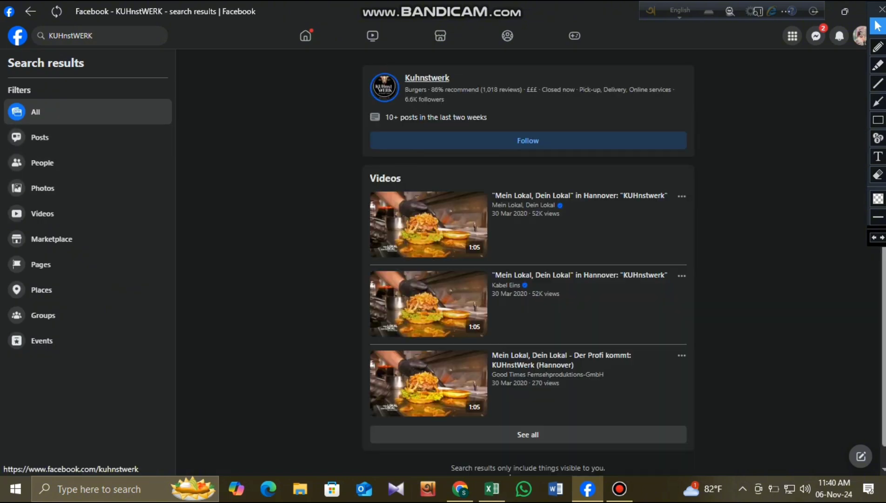
pyautogui.click(427, 76)
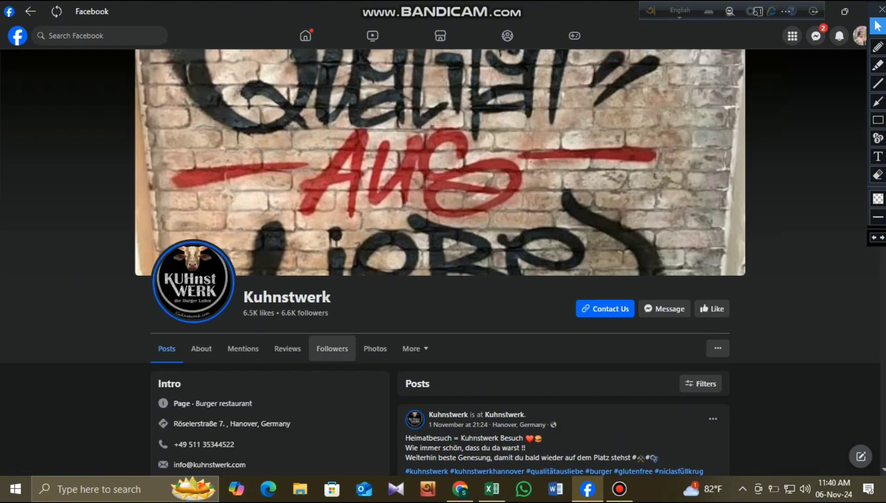
# - Examine the restaurant's Facebook intro details, photos and most recent posts for possible marketing improvements
pyautogui.scroll(-3, 332, 348)
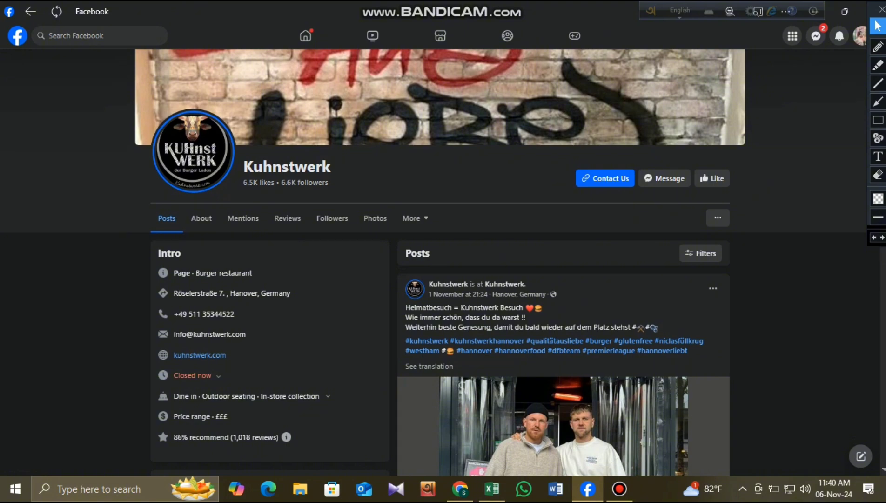
pyautogui.scroll(-3, 564, 280)
pyautogui.scroll(-5, 563, 279)
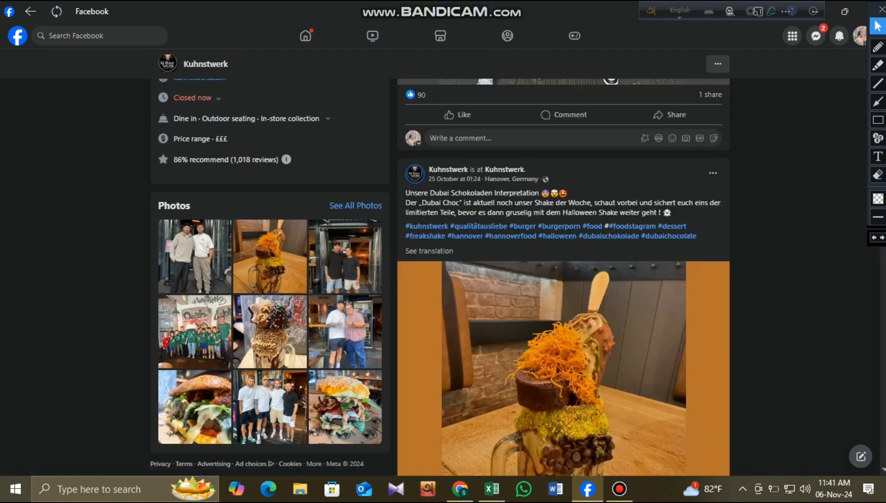
pyautogui.scroll(5, 563, 279)
pyautogui.scroll(-3, 564, 280)
pyautogui.scroll(6, 564, 280)
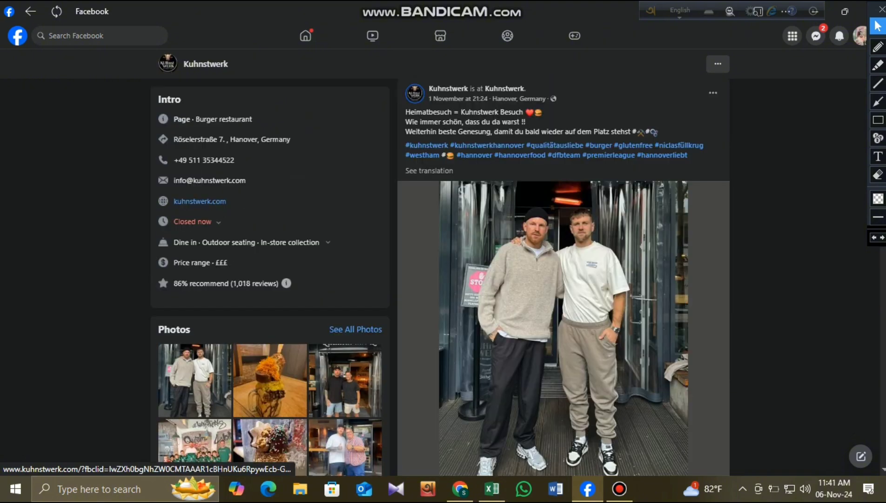
pyautogui.scroll(1, 434, 262)
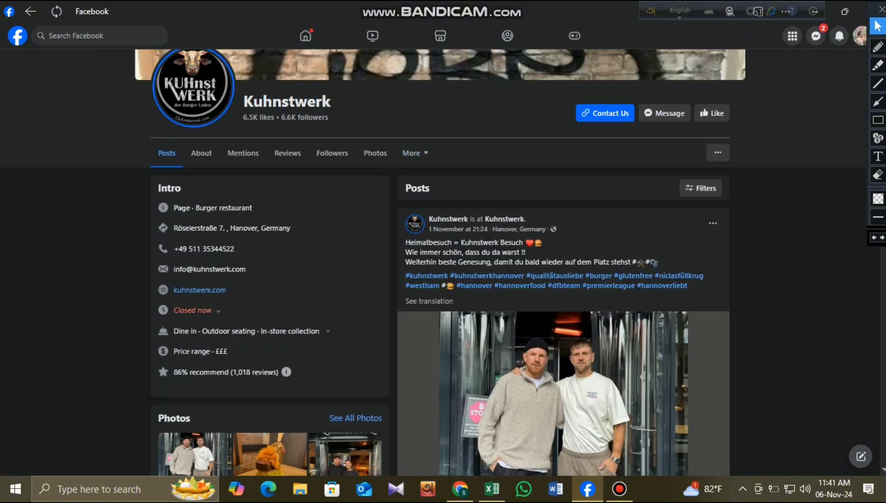
pyautogui.scroll(-3, 287, 217)
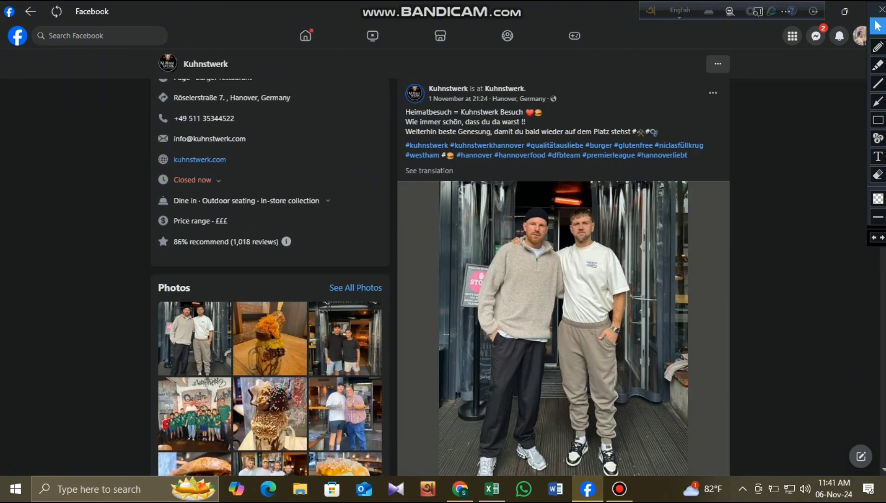
pyautogui.scroll(5, 288, 218)
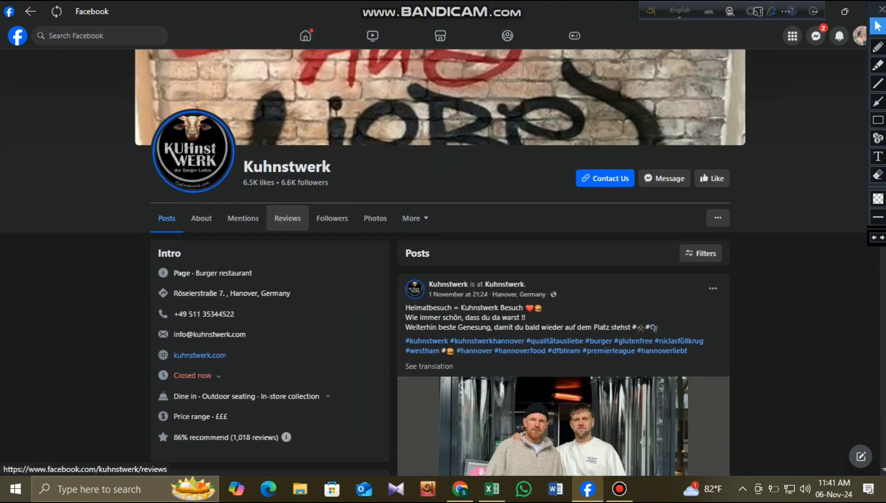
# - Open the Facebook page's reviews and read through the customer recommendations and their dates
pyautogui.click(287, 218)
pyautogui.scroll(-8, 287, 218)
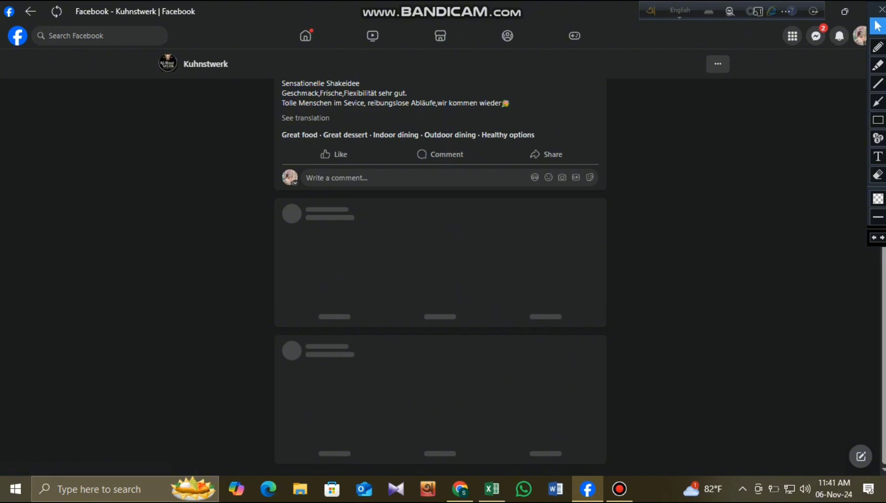
pyautogui.scroll(-9, 441, 277)
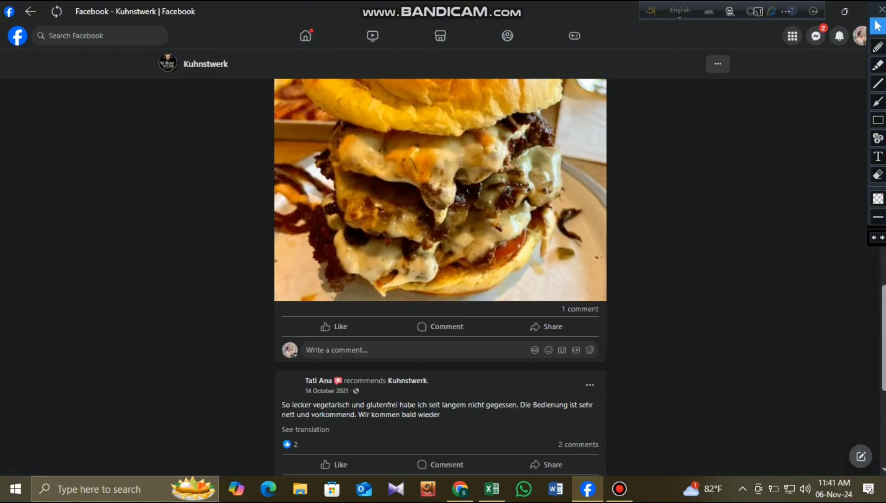
pyautogui.scroll(-15, 440, 278)
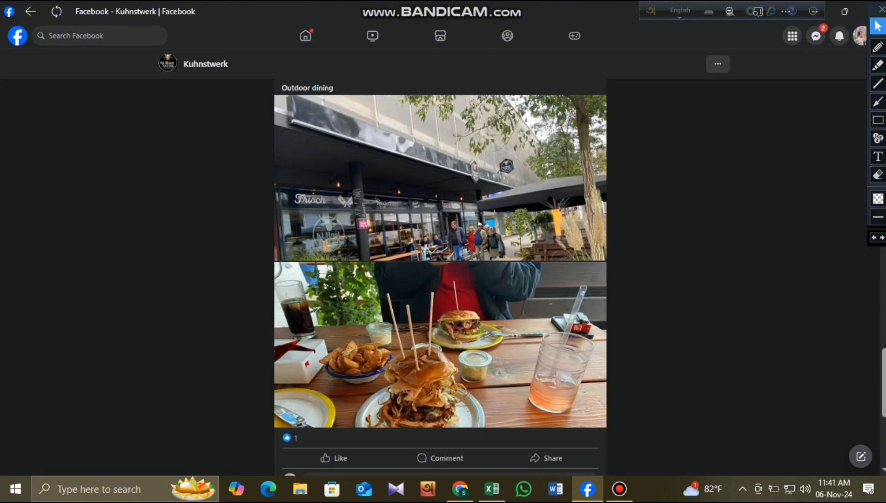
pyautogui.scroll(-15, 440, 277)
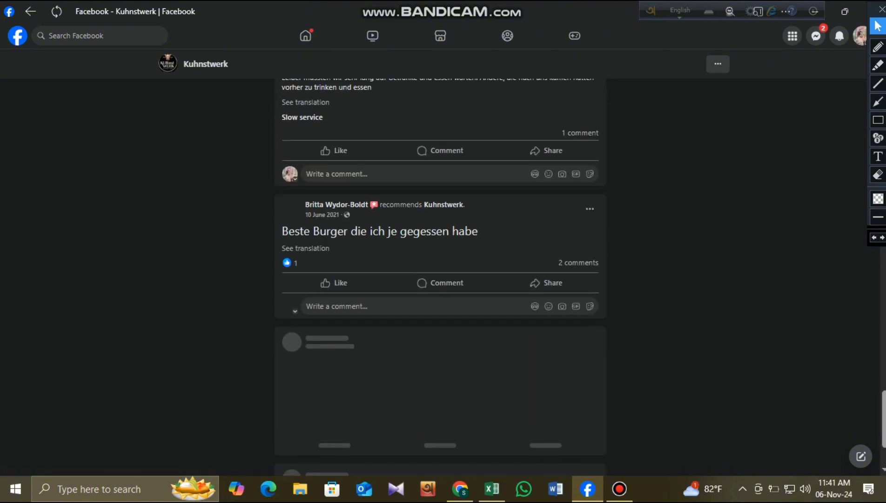
pyautogui.scroll(-4, 440, 277)
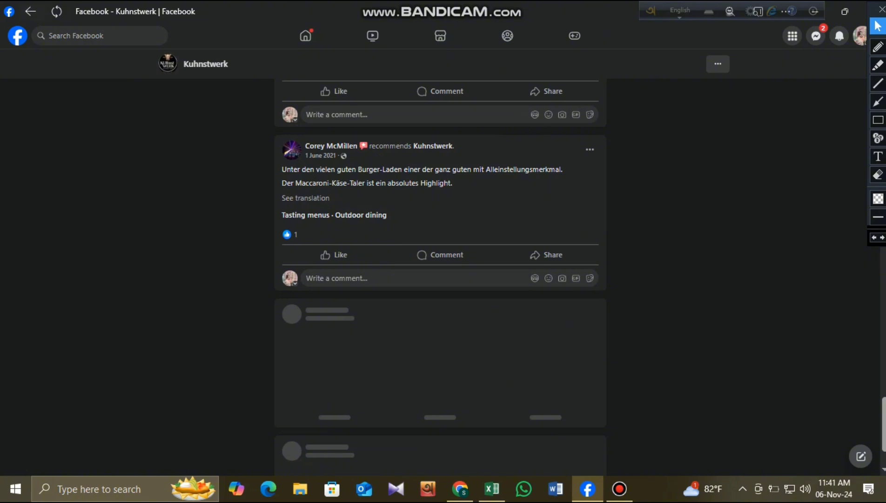
# - Reopen the Kuhnstwerk page from the Facebook search results and examine its older posts, checking posting frequency and engagement
pyautogui.click(30, 11)
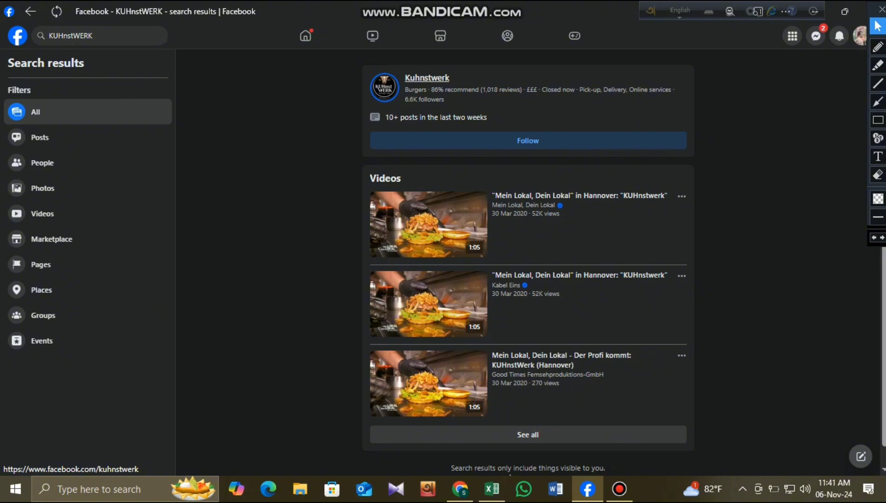
pyautogui.click(427, 77)
pyautogui.scroll(-10, 427, 78)
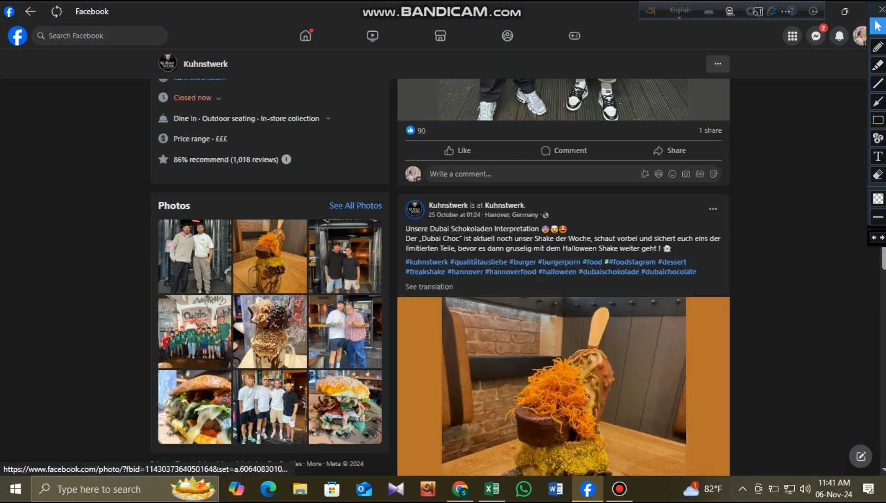
pyautogui.scroll(-20, 427, 84)
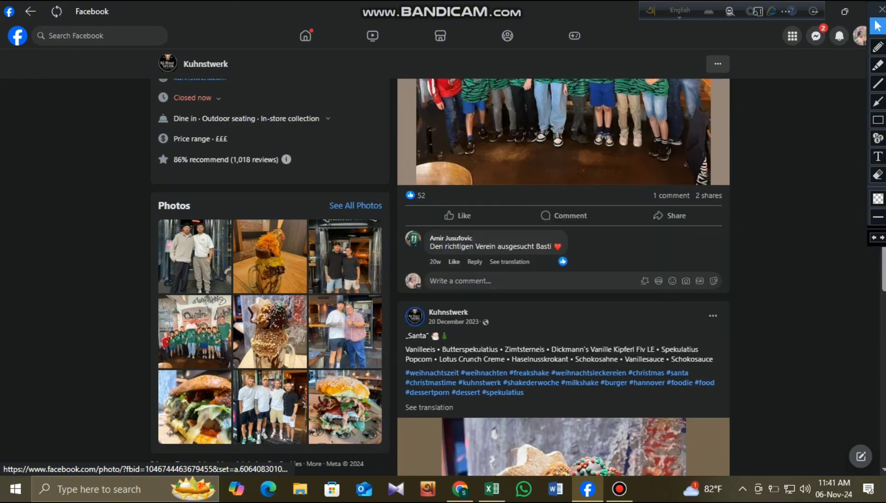
pyautogui.scroll(-20, 564, 277)
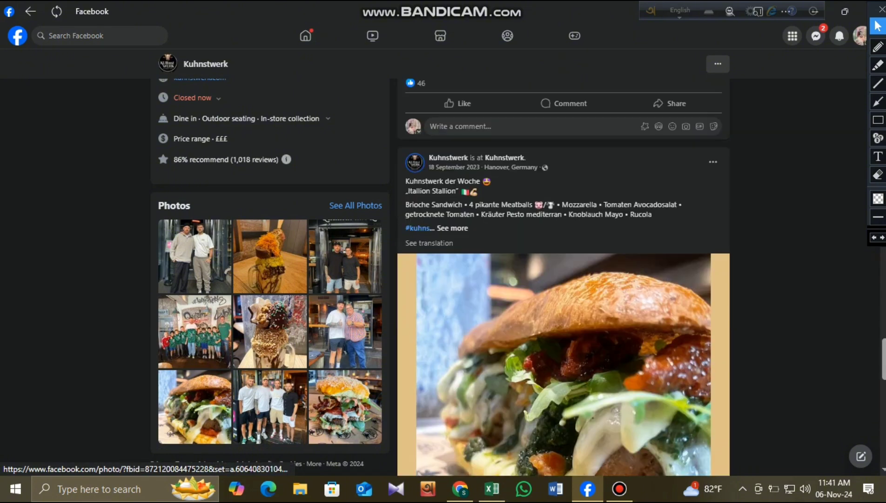
pyautogui.scroll(-20, 563, 277)
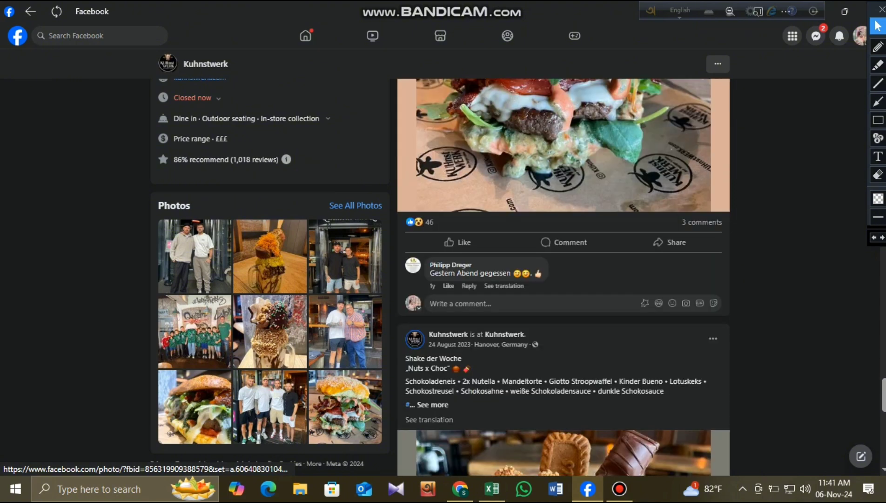
pyautogui.scroll(-20, 564, 277)
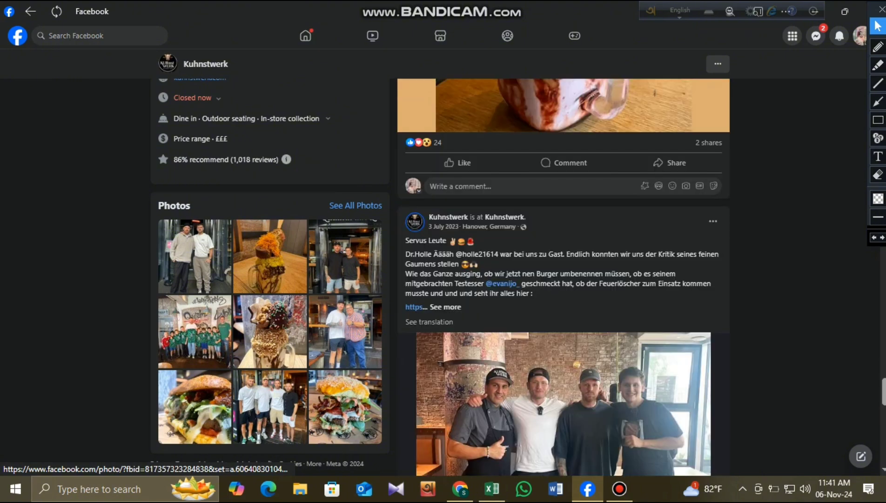
pyautogui.scroll(-20, 564, 277)
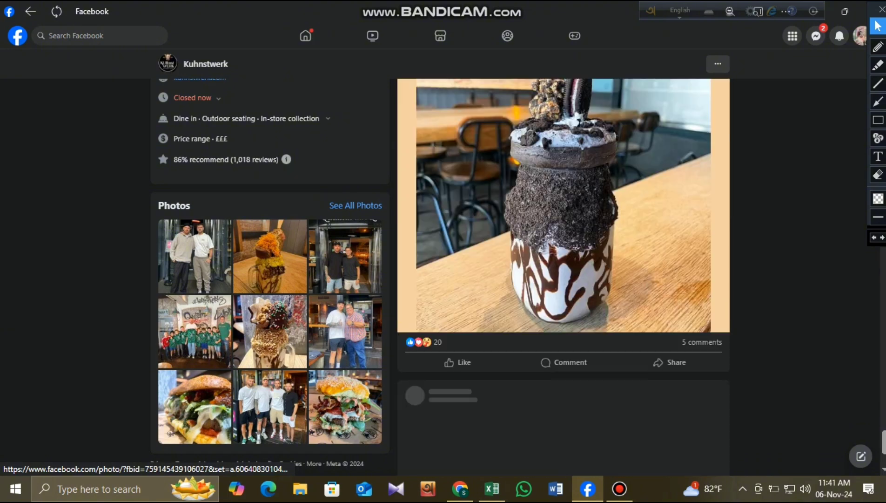
pyautogui.scroll(-4, 563, 277)
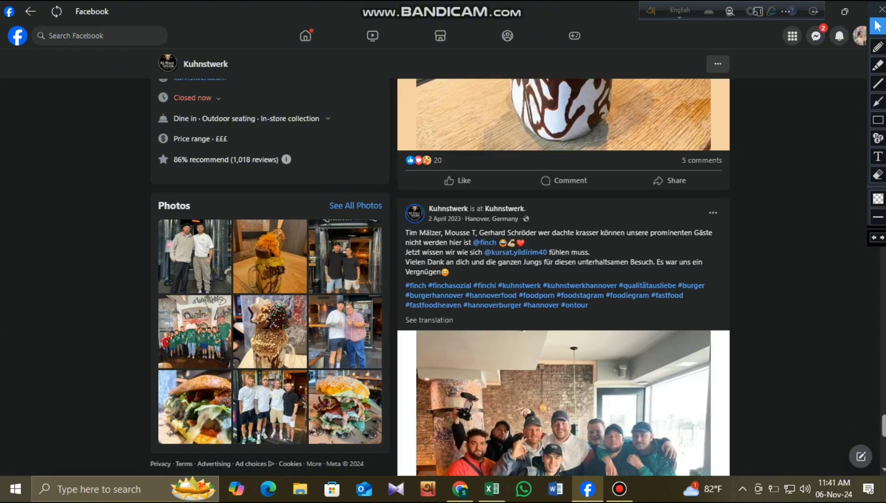
pyautogui.scroll(-10, 563, 277)
# - In Excel, enter "we can suggest fb marketing/ social media marketing or effective fb post or review to fb page/google" as the suggestion for KUHnstWERK
pyautogui.click(492, 489)
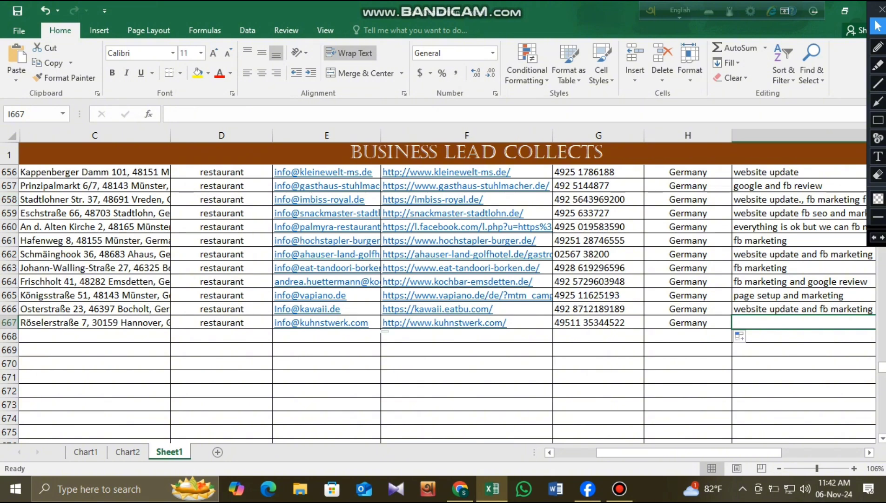
pyautogui.moveTo(755, 452)
pyautogui.mouseDown()
pyautogui.moveTo(712, 452)
pyautogui.moveTo(754, 452)
pyautogui.mouseUp()
pyautogui.write('we ca')
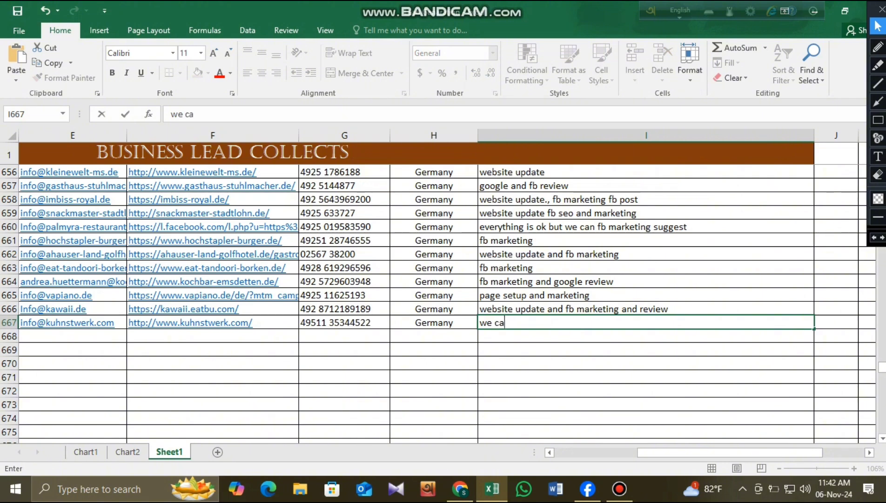
pyautogui.write('n suggest ')
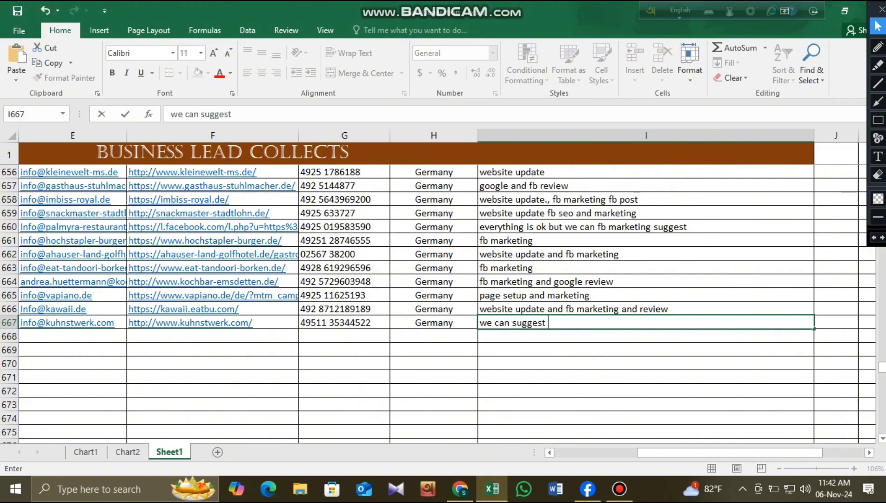
pyautogui.write('fb marketing')
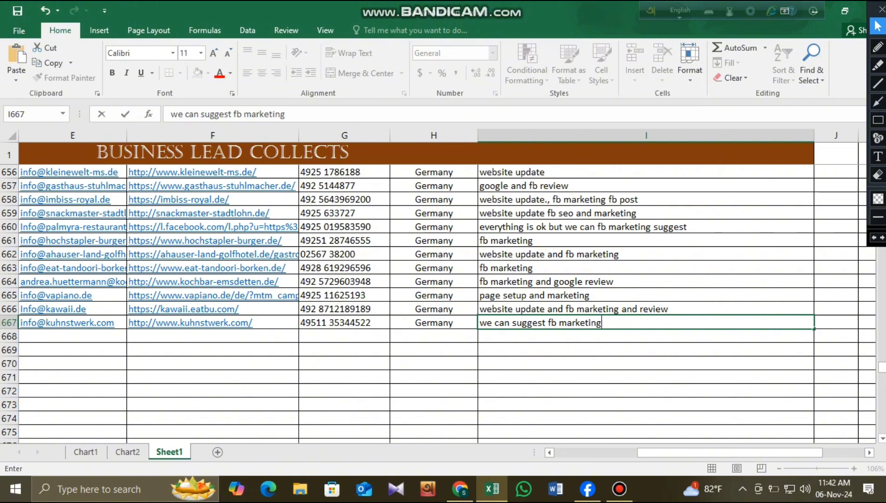
pyautogui.press('BackSpace')
pyautogui.write('g/ social media market')
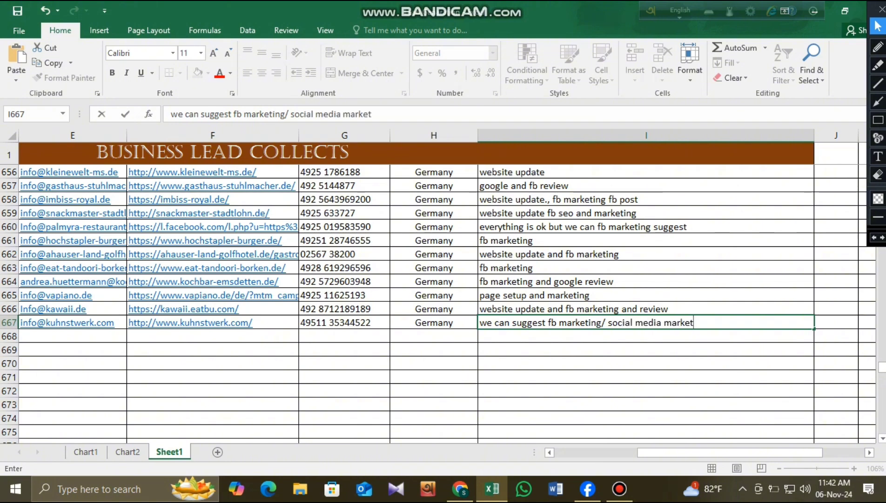
pyautogui.write('ing or eff')
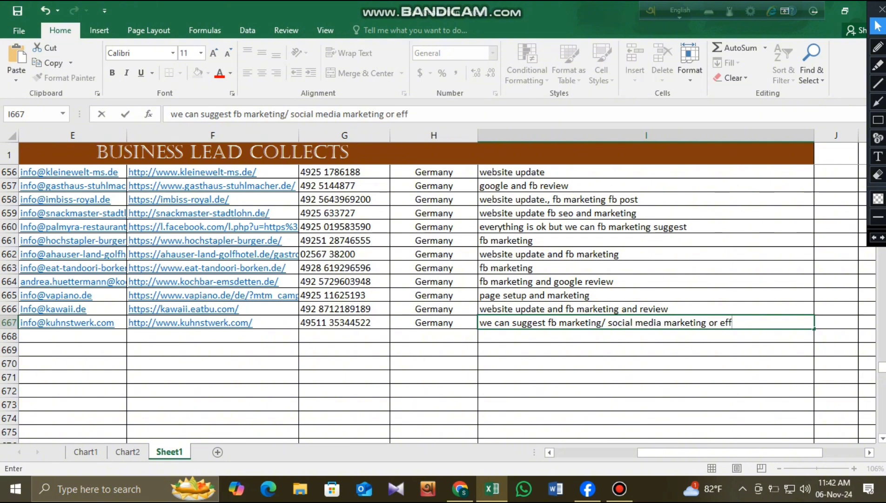
pyautogui.write('ectu')
pyautogui.press('BackSpace')
pyautogui.write('ive fb post ')
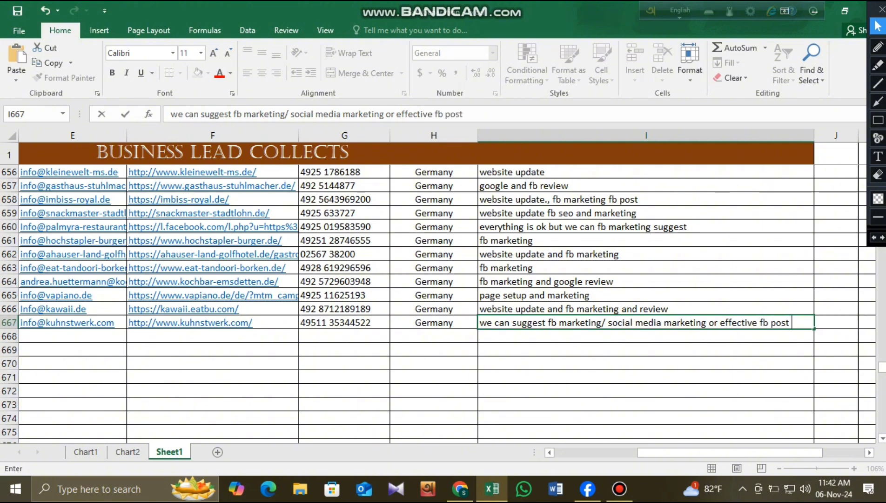
pyautogui.write('or revie')
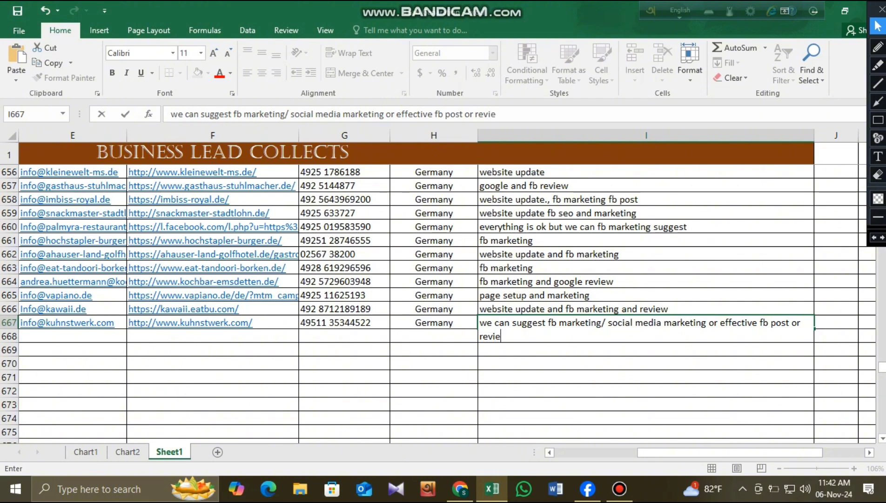
pyautogui.write('w to fb page')
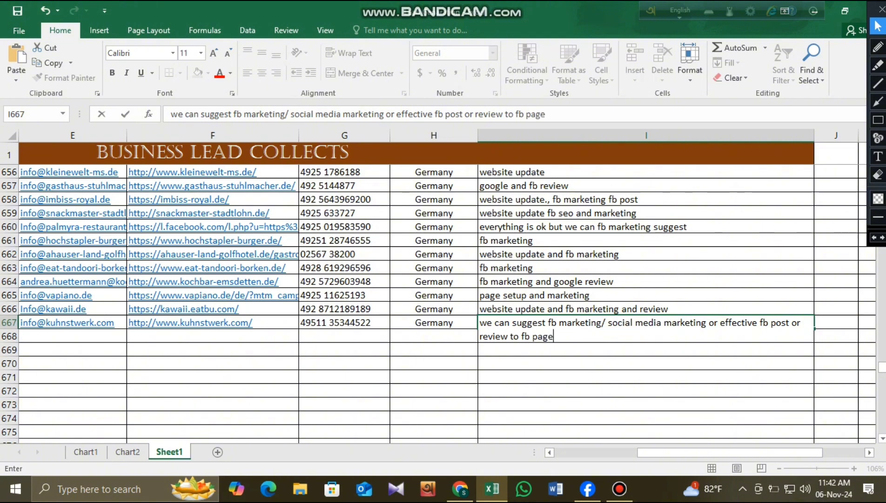
pyautogui.write('/google')
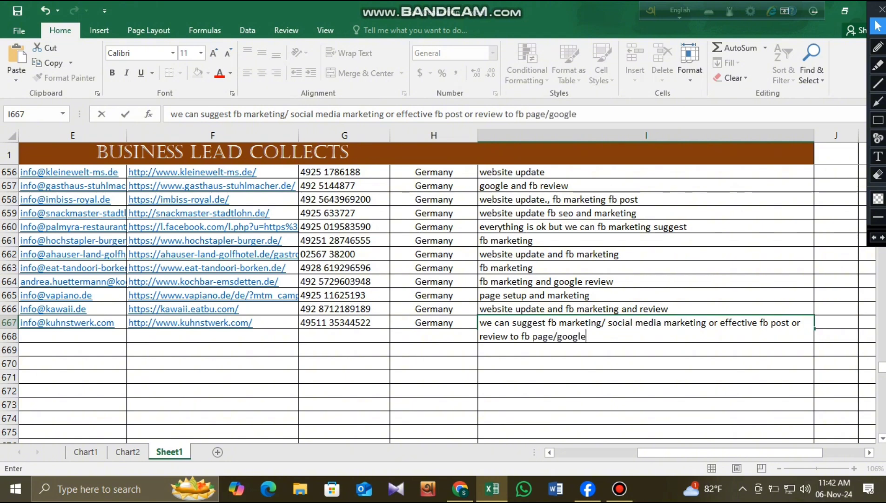
pyautogui.press('Return')
pyautogui.hotkey('shift', 'Down')
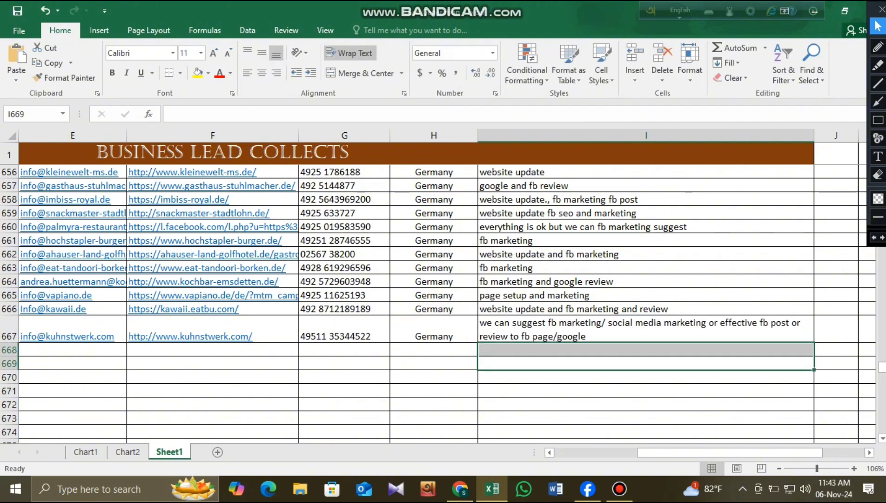
# - Reduce the height of the KUHnstWERK row to about one text line, matching the other rows in the list
pyautogui.click(9, 336)
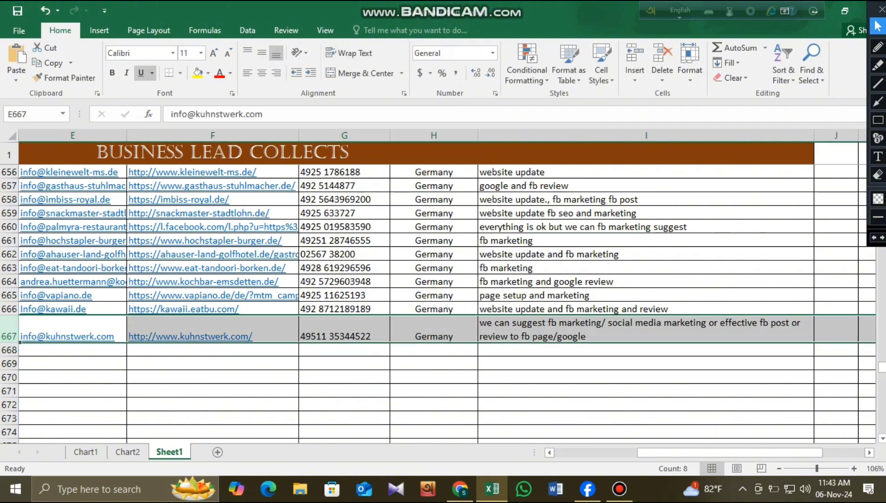
pyautogui.moveTo(10, 343); pyautogui.dragTo(9, 331)
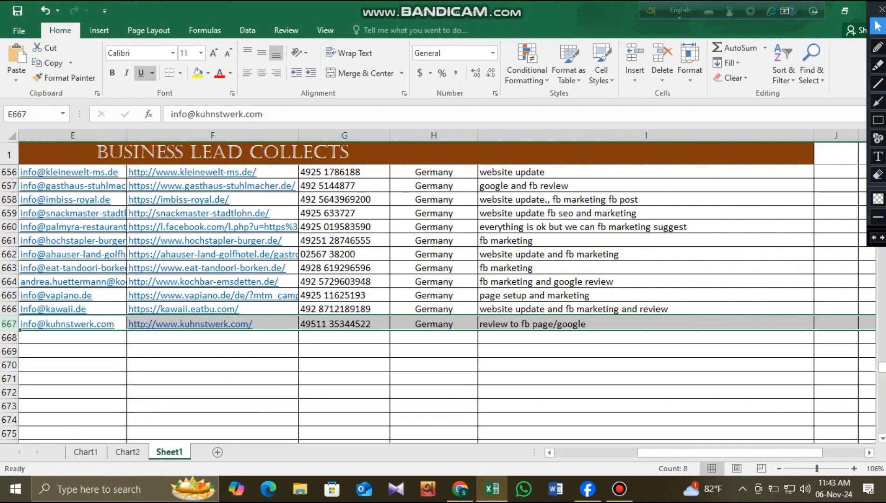
pyautogui.click(213, 365)
pyautogui.moveTo(726, 452); pyautogui.dragTo(645, 452)
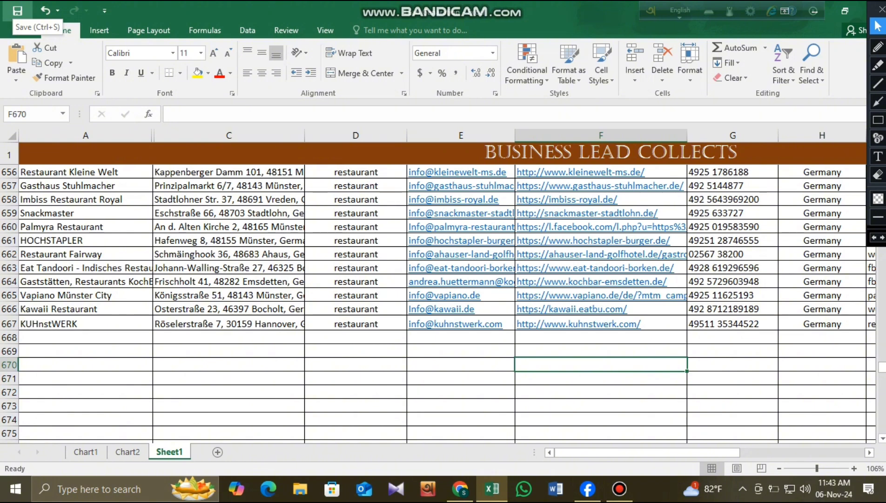
pyautogui.click(878, 102)
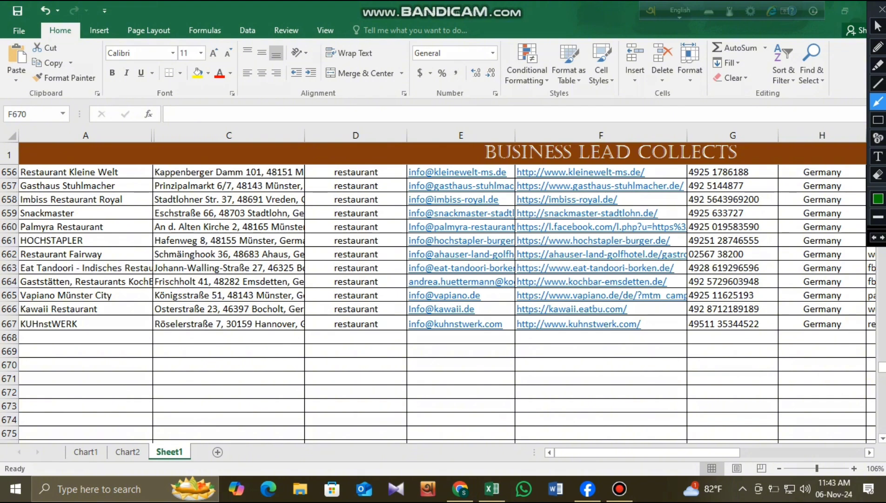
pyautogui.moveTo(268, 258)
pyautogui.mouseDown()
pyautogui.moveTo(31, 48)
pyautogui.moveTo(19, 18)
pyautogui.mouseUp()
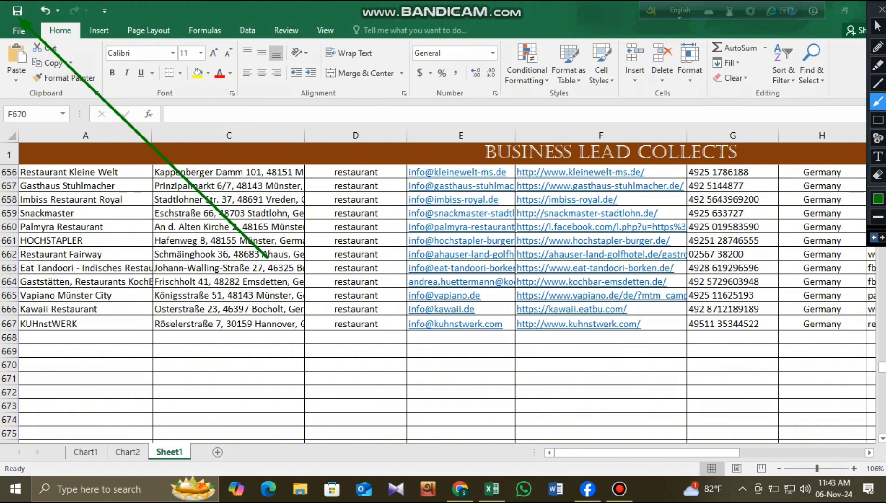
pyautogui.click(875, 237)
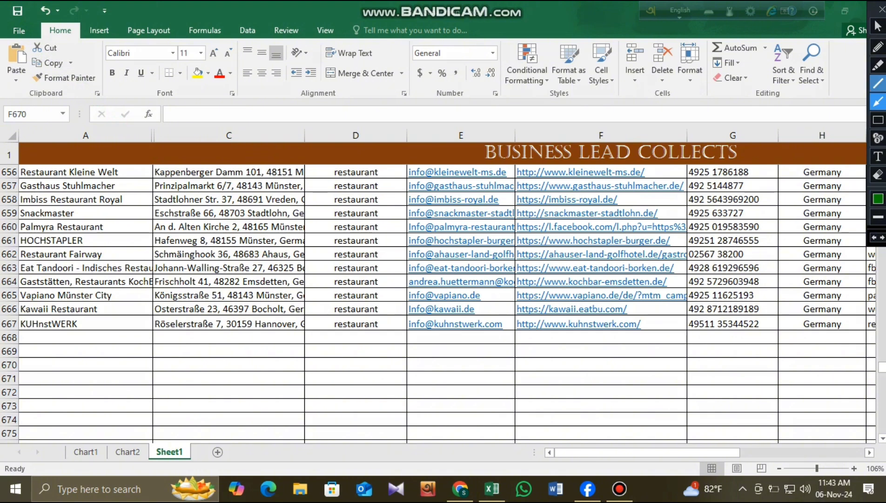
pyautogui.click(878, 26)
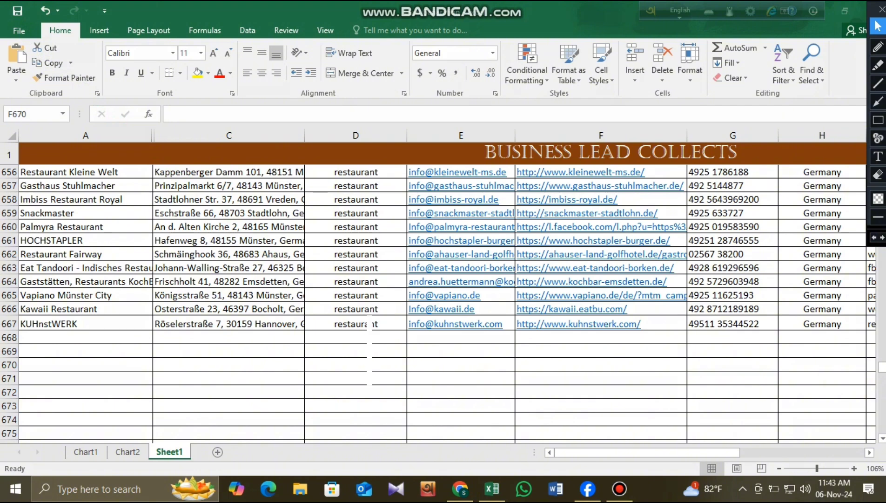
# - Save the workbook with the completed KUHnstWERK lead
pyautogui.hotkey('ctrl', 's')
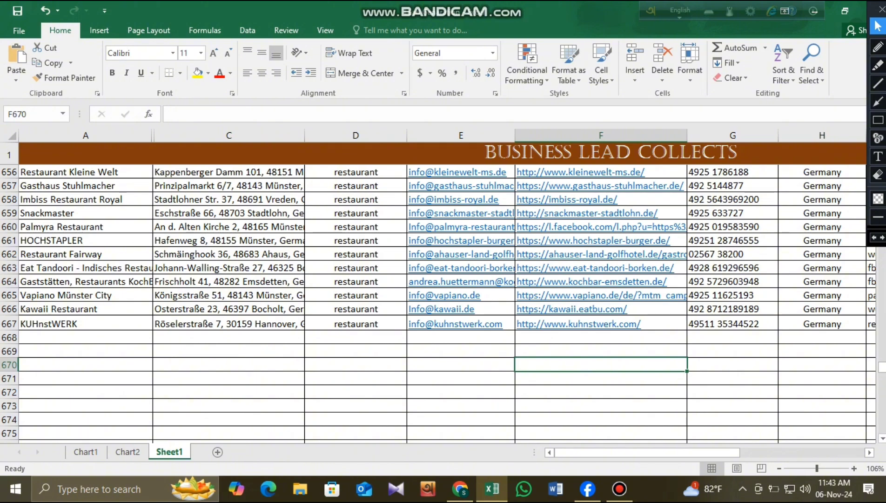
# - Review the earlier restaurant leads, including their contact details and marketing suggestions, back up to the column headings of the list
pyautogui.scroll(18, 442, 298)
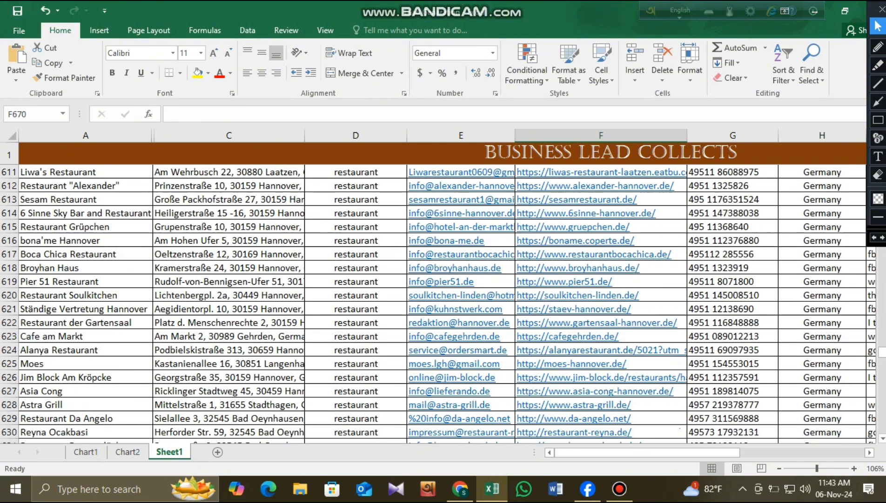
pyautogui.scroll(4, 443, 298)
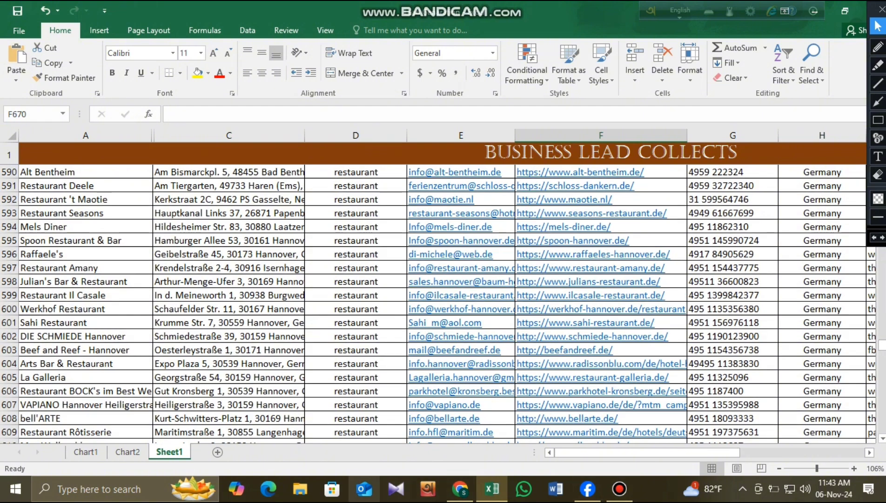
pyautogui.moveTo(694, 453); pyautogui.dragTo(757, 453)
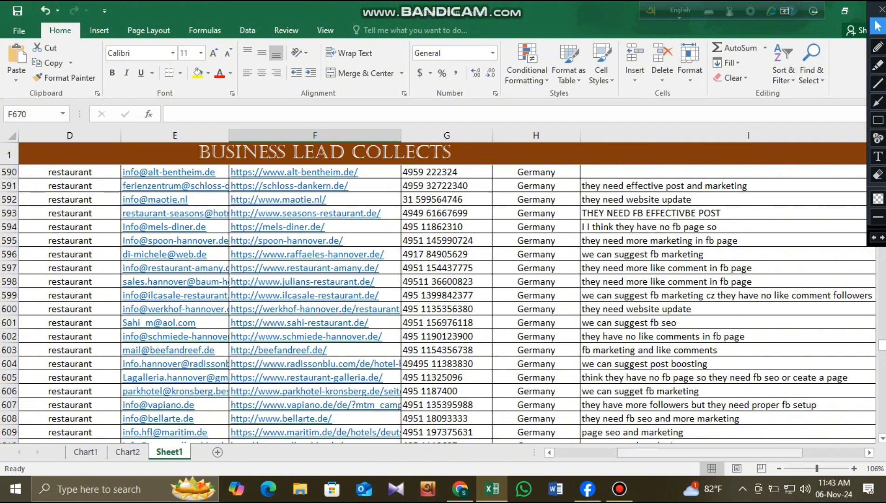
pyautogui.moveTo(703, 452); pyautogui.dragTo(640, 452)
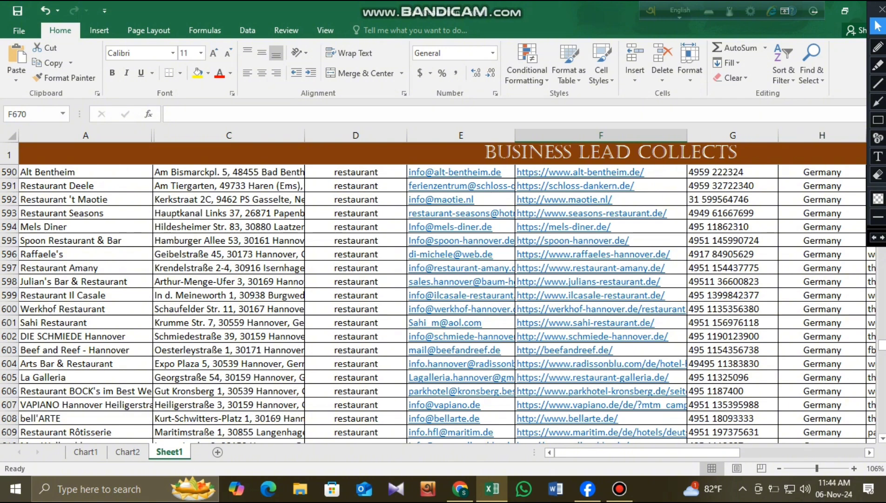
pyautogui.scroll(18, 438, 302)
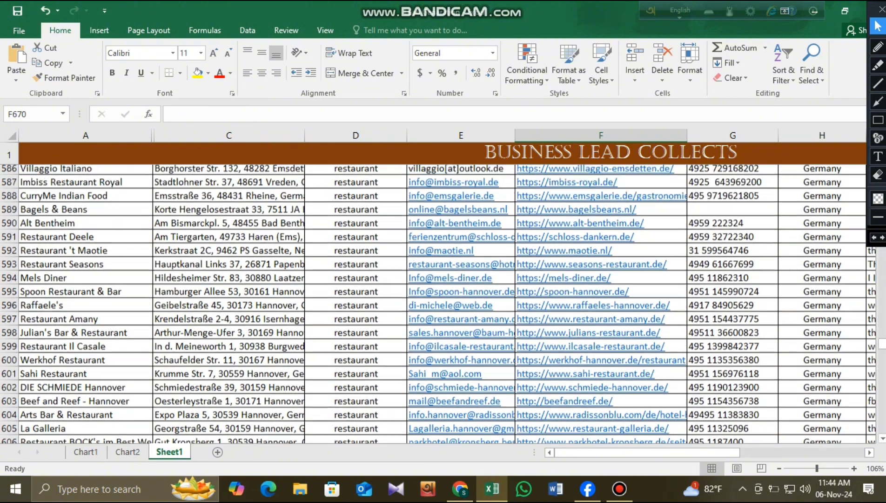
pyautogui.scroll(20, 438, 303)
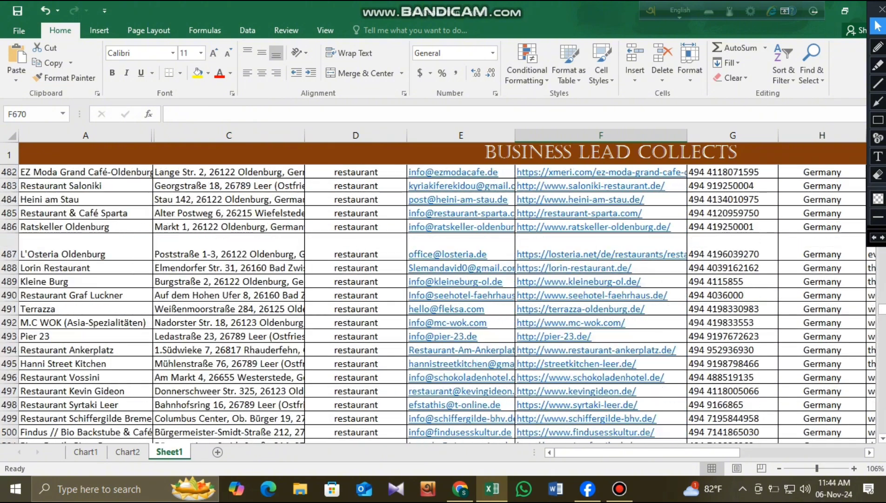
pyautogui.moveTo(882, 303); pyautogui.dragTo(883, 145)
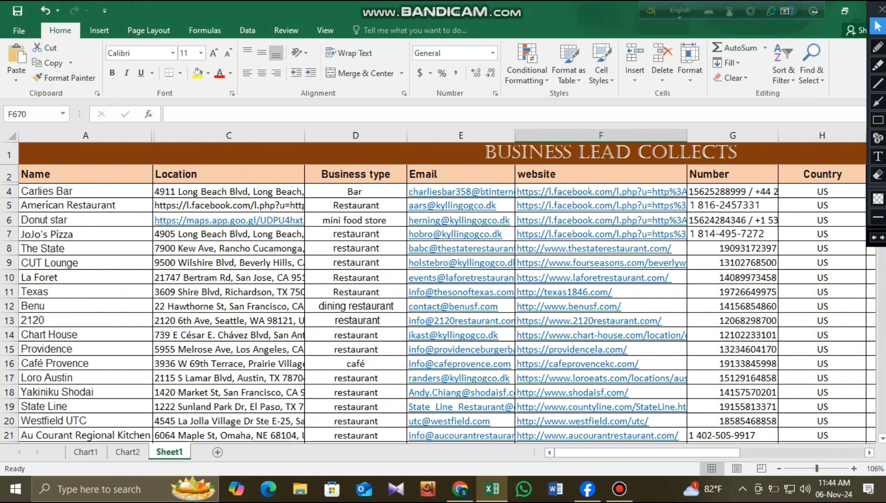
# - Turn centre alignment off and back on for the whole Business type column
pyautogui.click(356, 135)
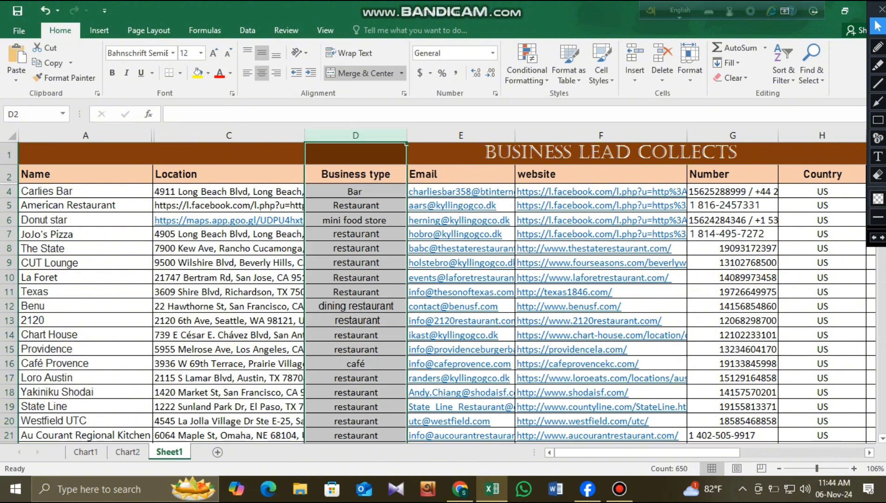
pyautogui.click(262, 73)
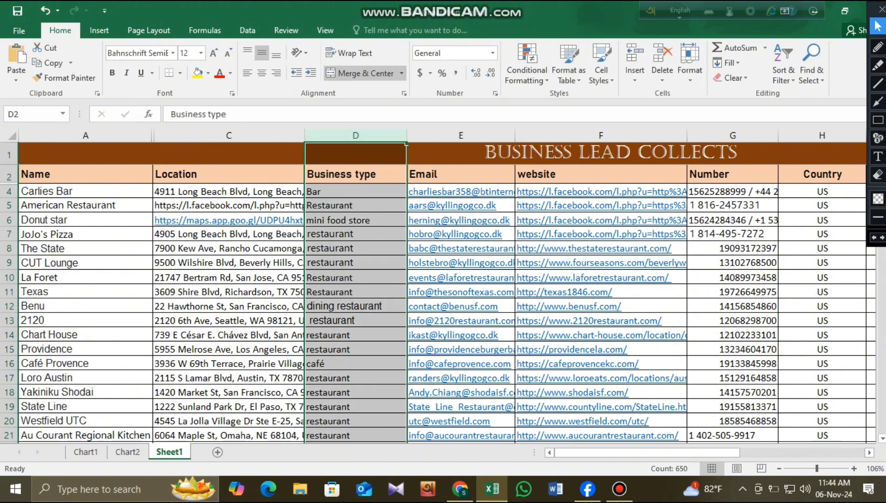
pyautogui.click(261, 73)
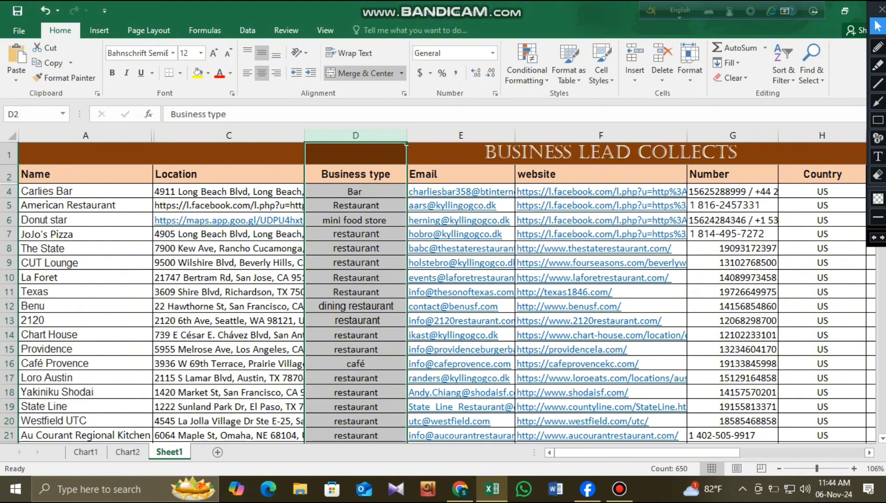
# - Centre the contents of the whole Number column horizontally
pyautogui.click(732, 135)
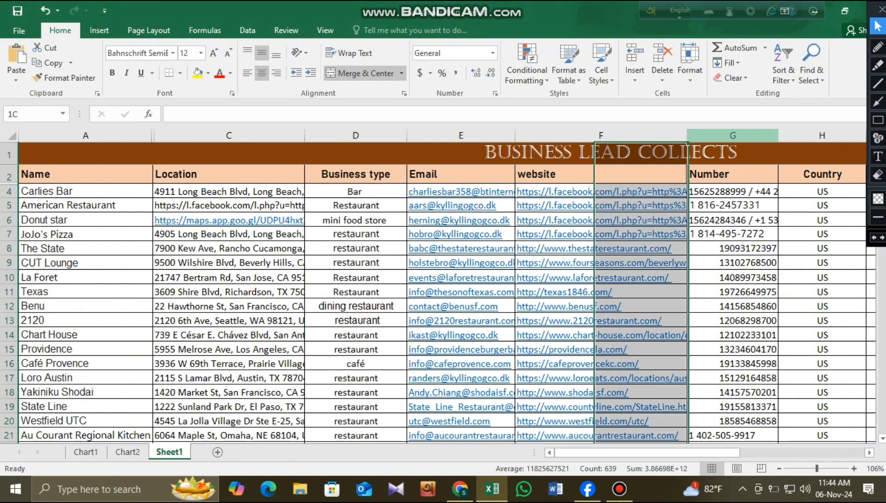
pyautogui.click(262, 73)
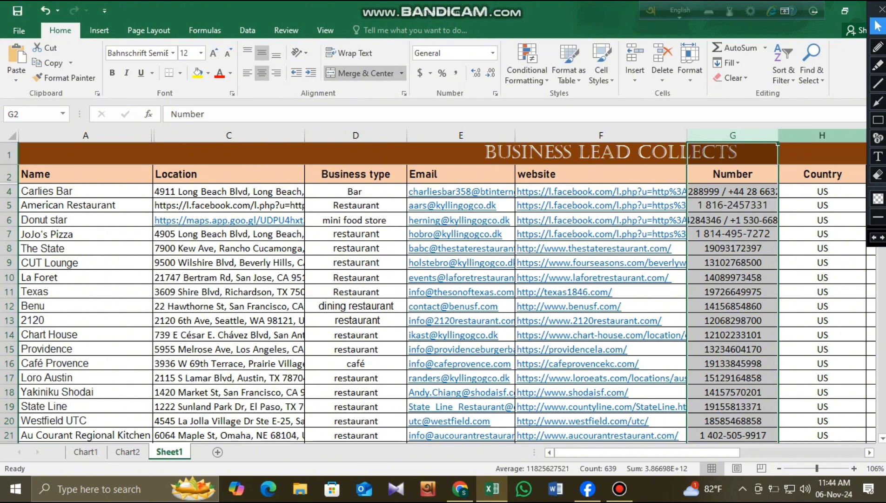
# - Turn centre alignment off and back on for the whole Country column, leaving its heading text as is
pyautogui.click(823, 136)
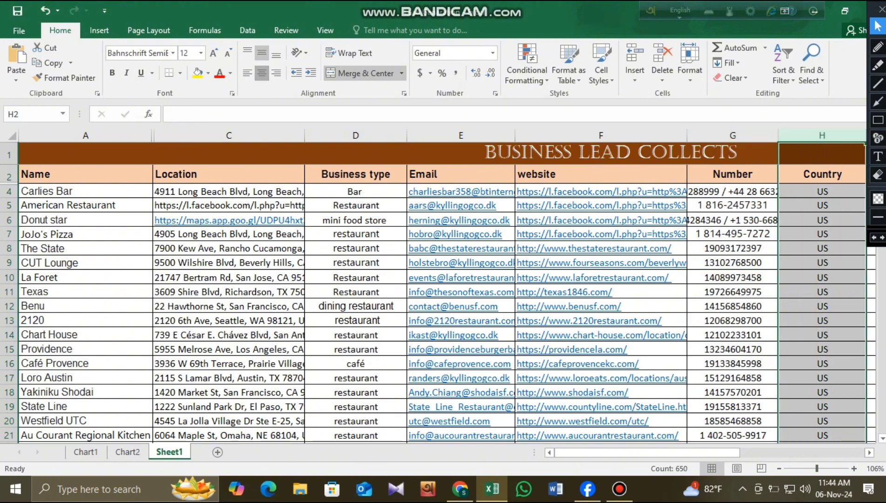
pyautogui.click(261, 74)
pyautogui.click(262, 73)
pyautogui.click(205, 114)
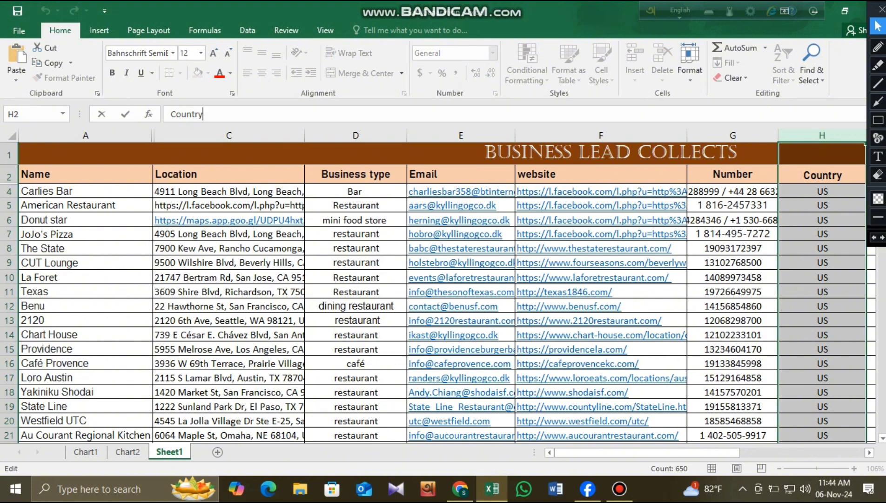
pyautogui.click(733, 320)
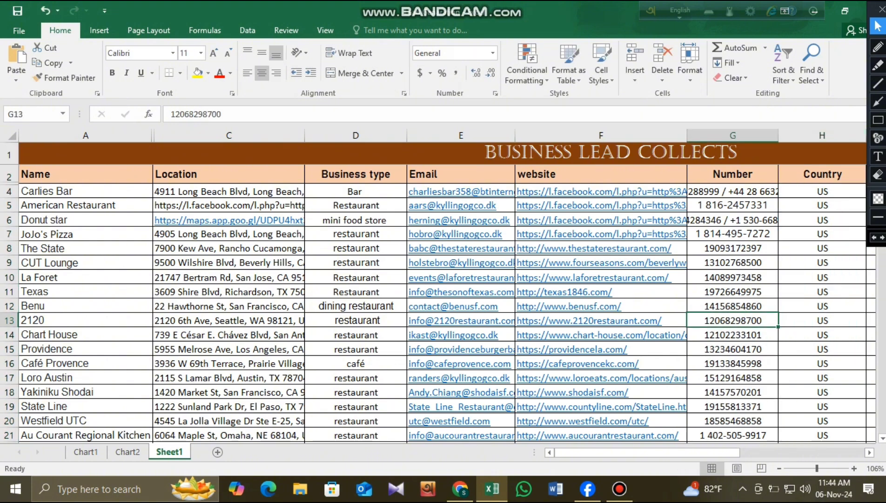
pyautogui.scroll(-13, 438, 303)
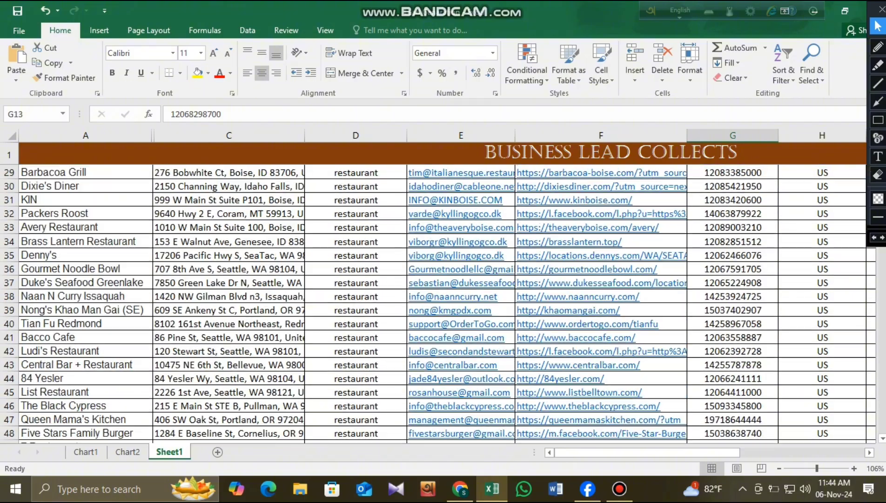
# - Review the alignment of the restaurant leads from the US through Canada to Denmark, and return to the column headings of the list
pyautogui.scroll(-20, 438, 303)
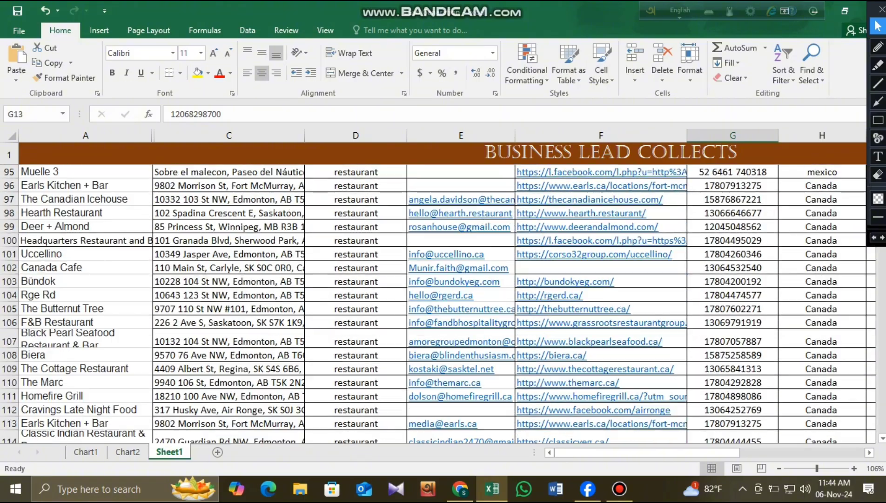
pyautogui.scroll(-16, 438, 302)
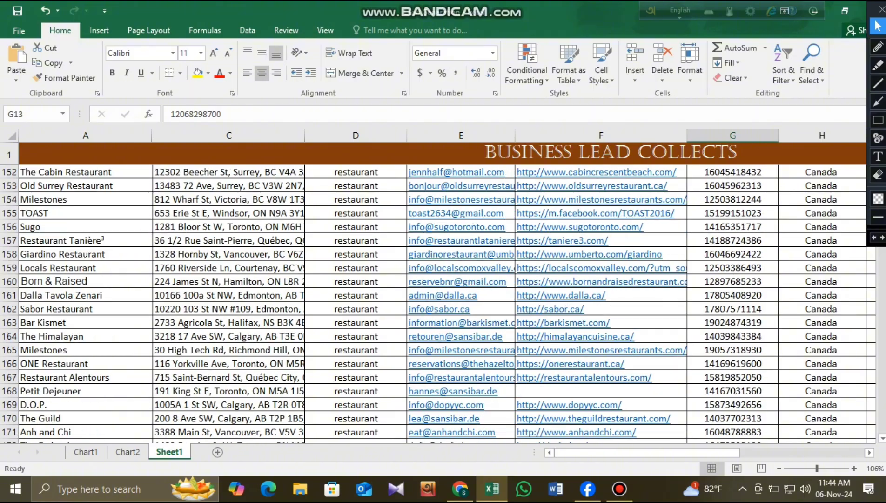
pyautogui.scroll(-13, 438, 303)
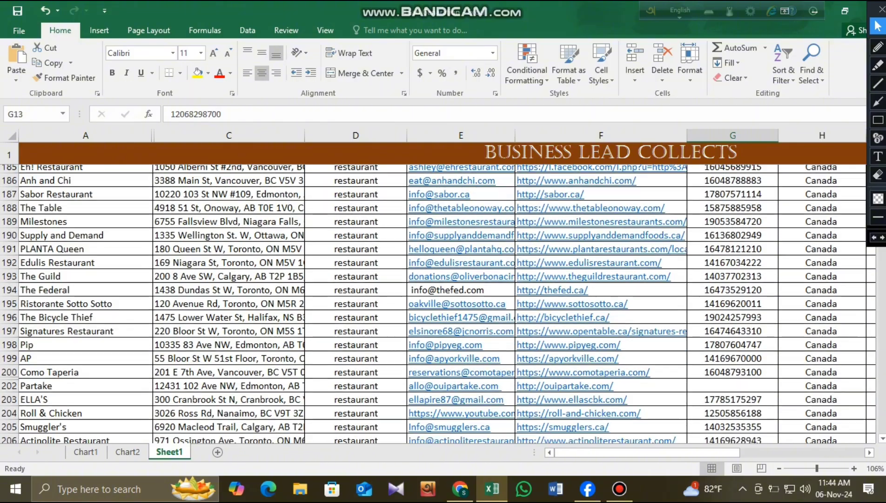
pyautogui.scroll(-14, 438, 302)
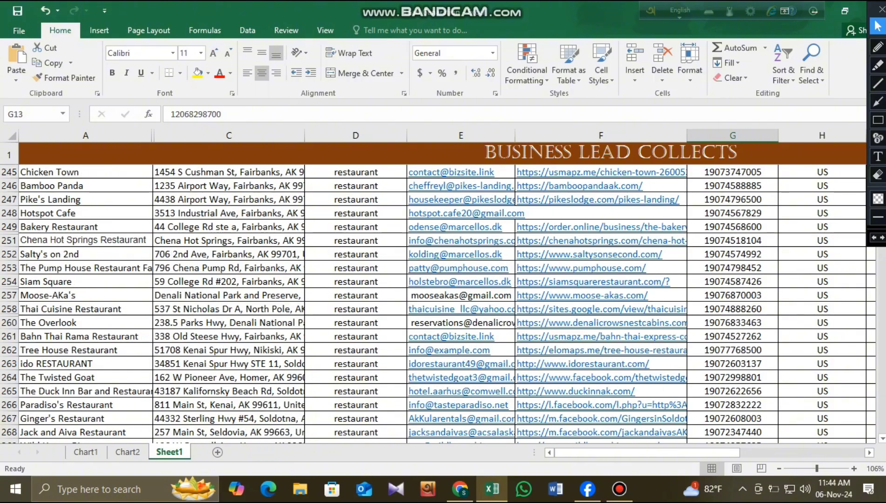
pyautogui.scroll(-15, 438, 302)
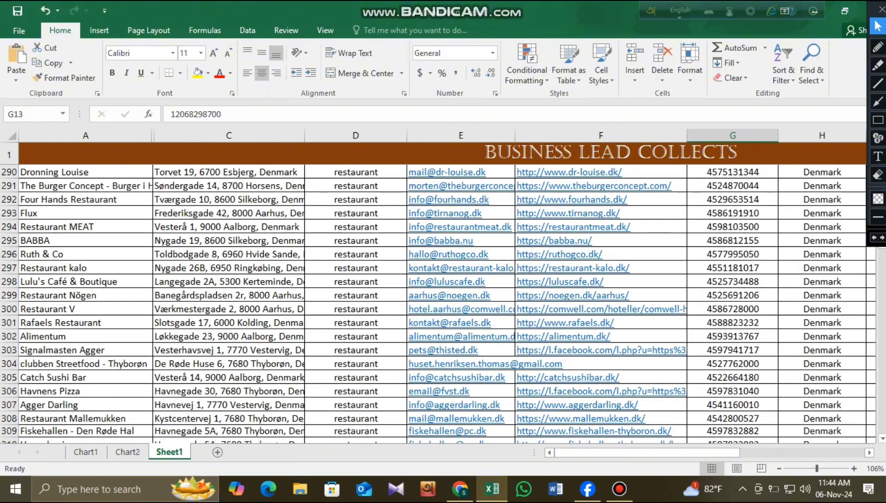
pyautogui.scroll(-14, 438, 302)
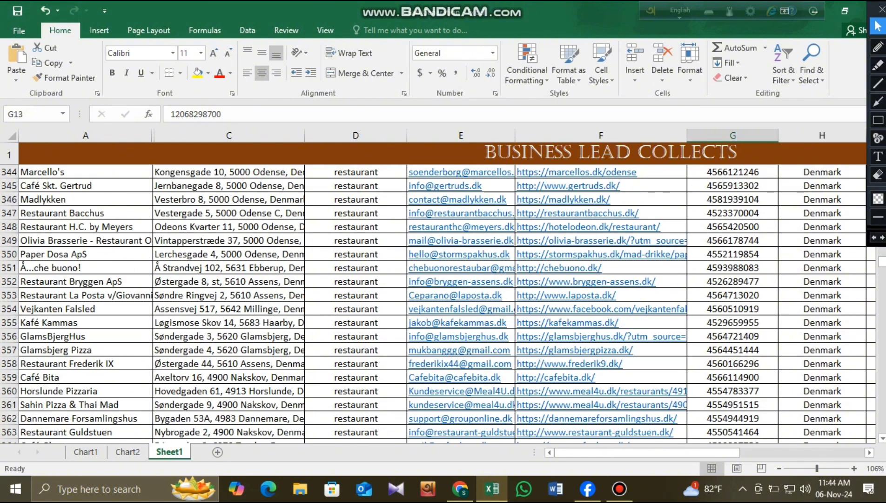
pyautogui.scroll(6, 437, 303)
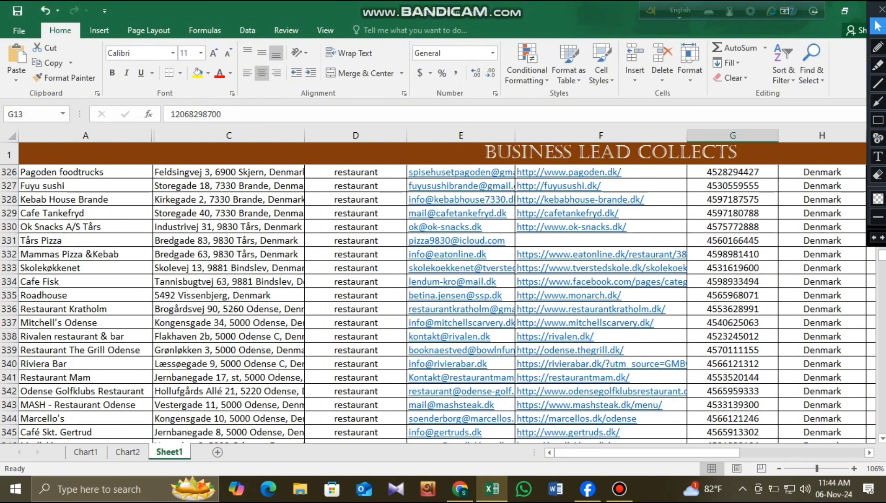
pyautogui.scroll(20, 437, 303)
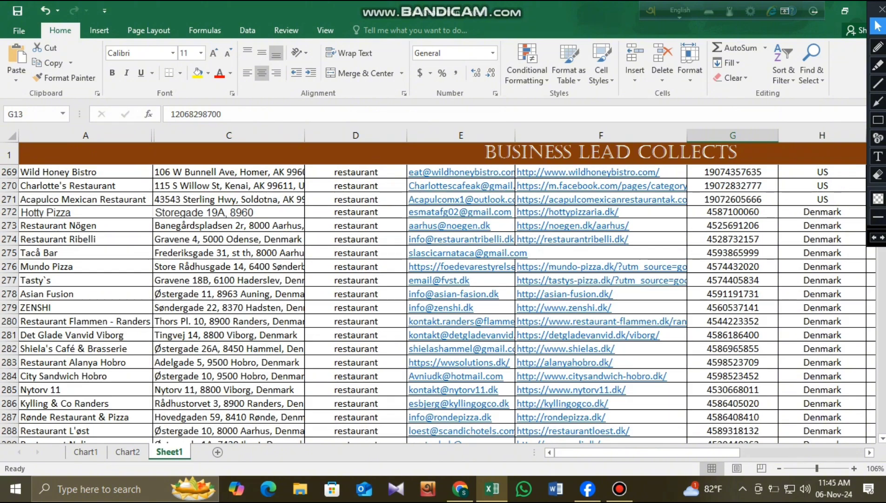
pyautogui.scroll(15, 438, 302)
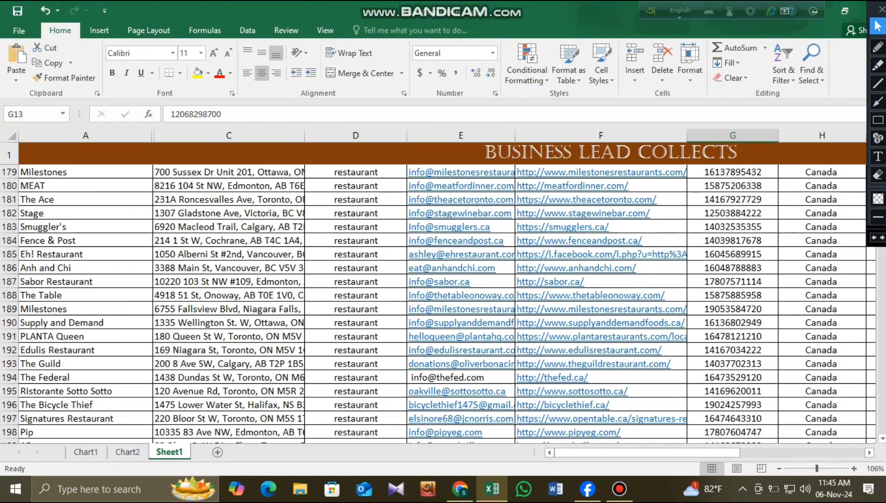
pyautogui.scroll(8, 438, 303)
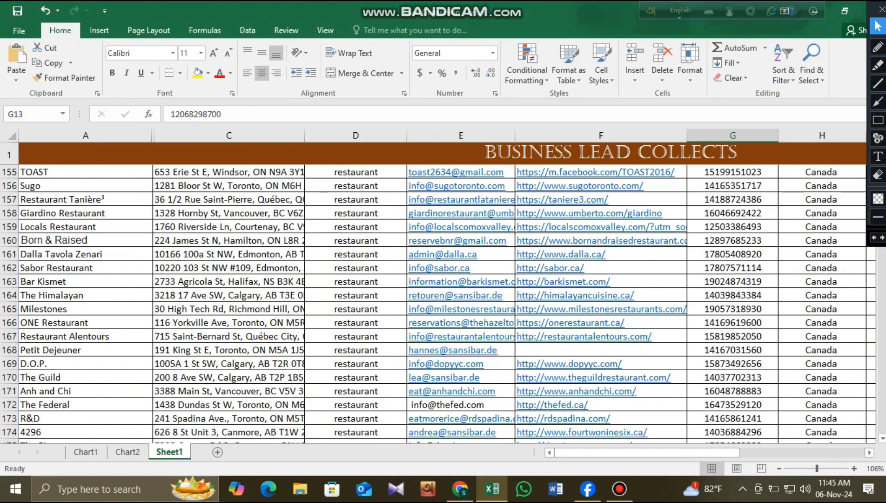
pyautogui.moveTo(651, 452); pyautogui.dragTo(689, 452)
pyautogui.scroll(15, 438, 302)
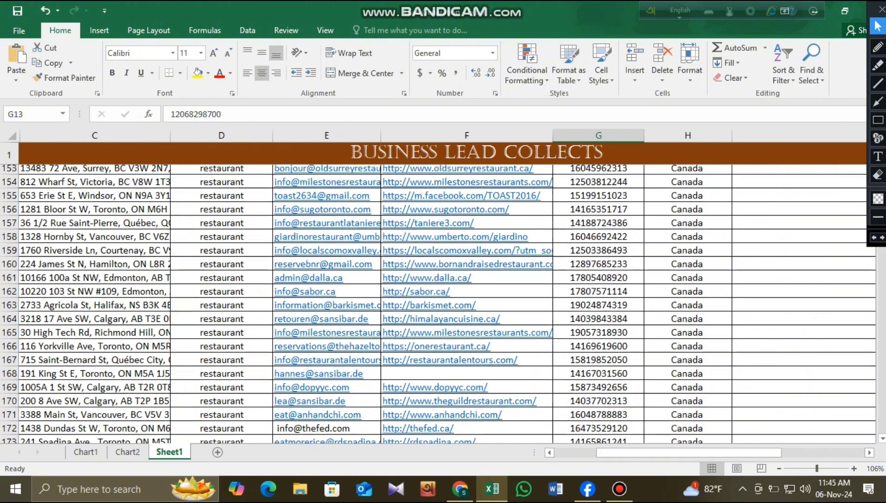
pyautogui.scroll(20, 438, 303)
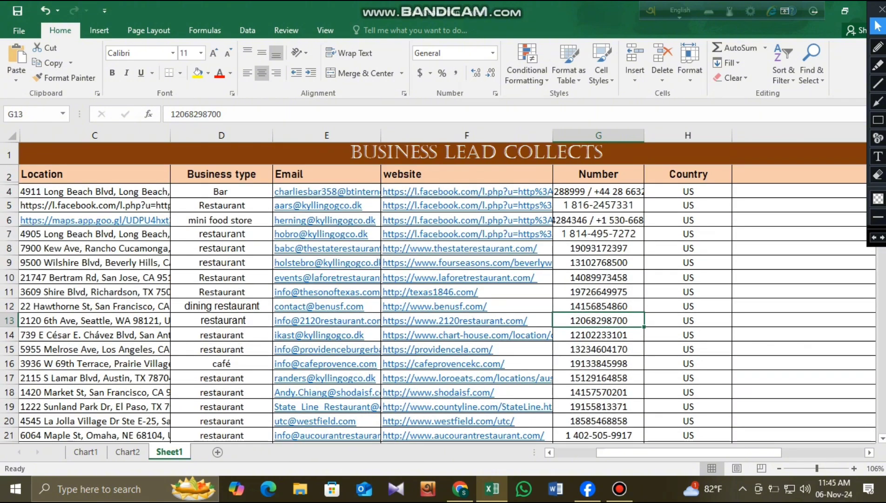
# - Examine the unlabelled column beside Country, from its heading cell down to the first marketing suggestion, and select that entry's whole row, 366
pyautogui.moveTo(649, 453); pyautogui.dragTo(649, 452)
pyautogui.click(787, 174)
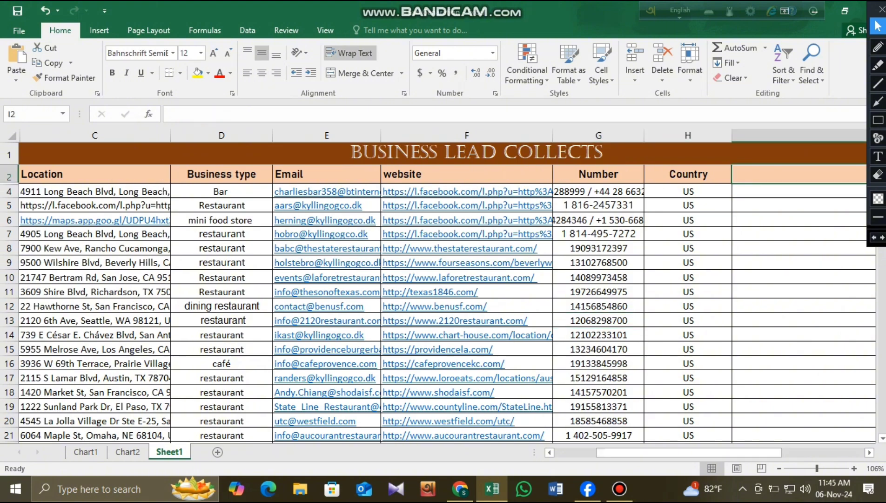
pyautogui.moveTo(677, 452); pyautogui.dragTo(698, 452)
pyautogui.scroll(-4, 465, 302)
pyautogui.scroll(-20, 466, 303)
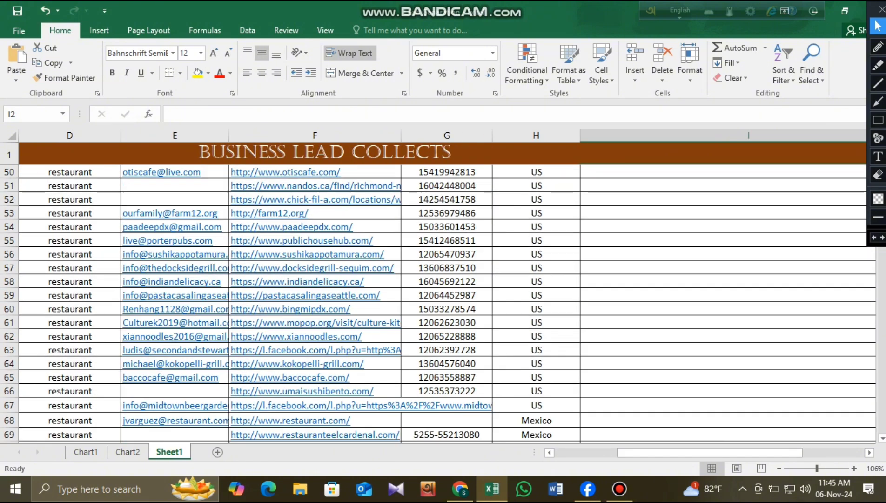
pyautogui.scroll(-20, 466, 303)
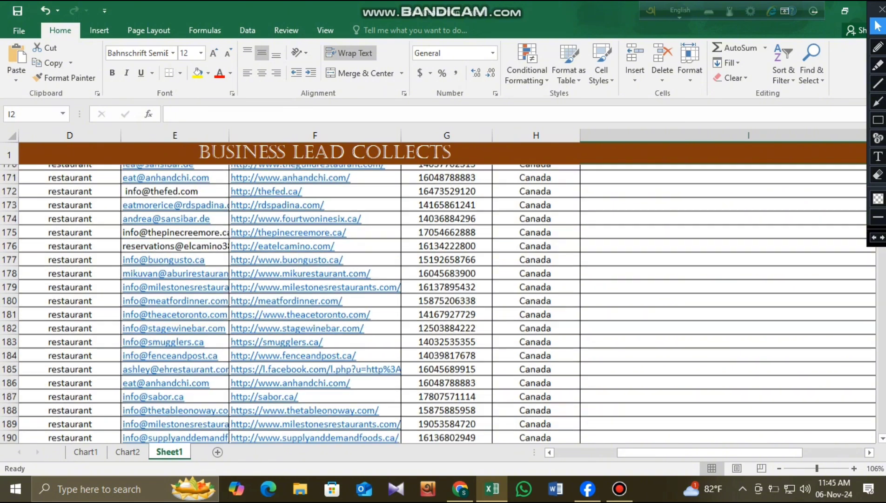
pyautogui.scroll(-20, 465, 302)
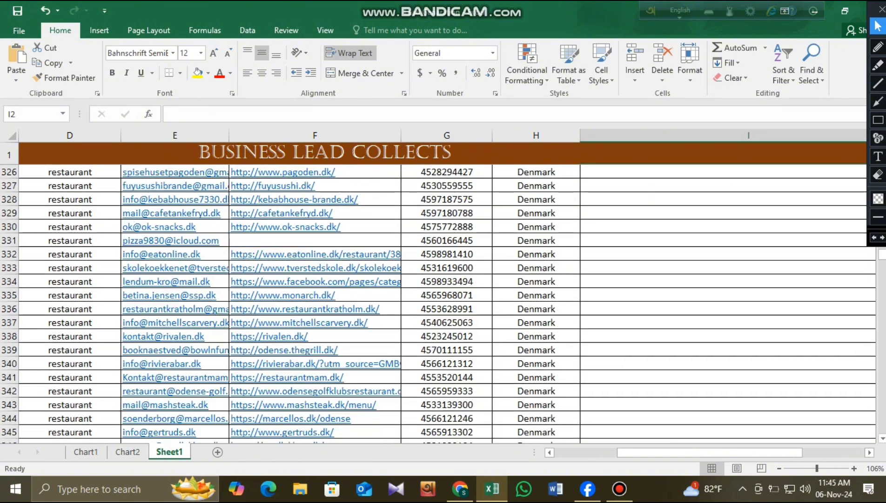
pyautogui.scroll(6, 466, 303)
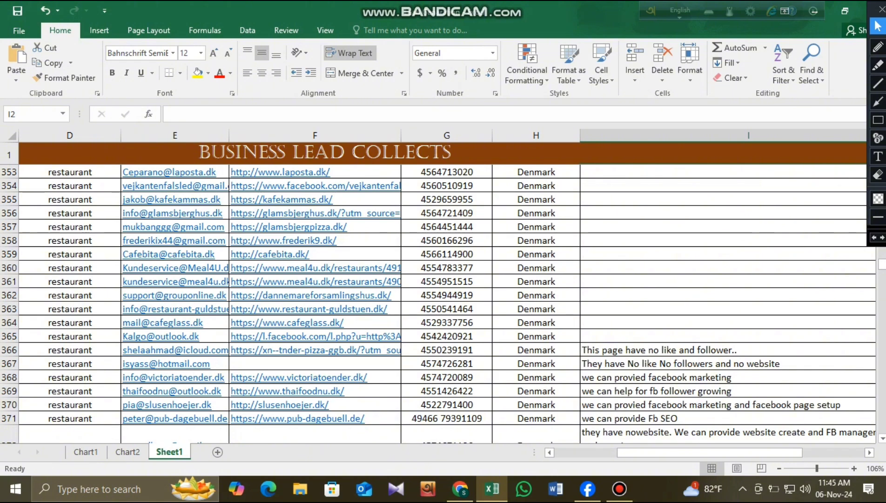
pyautogui.click(9, 350)
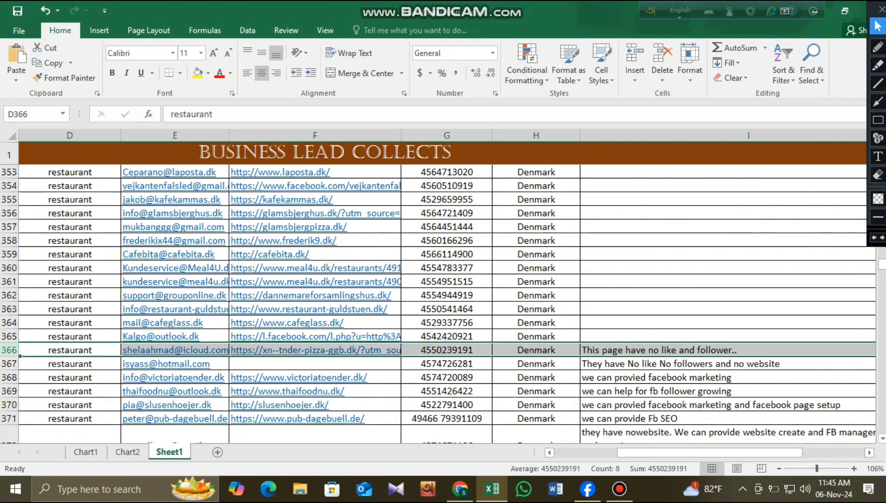
# - Look over the German restaurant leads further down the list and minimise the workbook to show the desktop
pyautogui.scroll(-3, 466, 303)
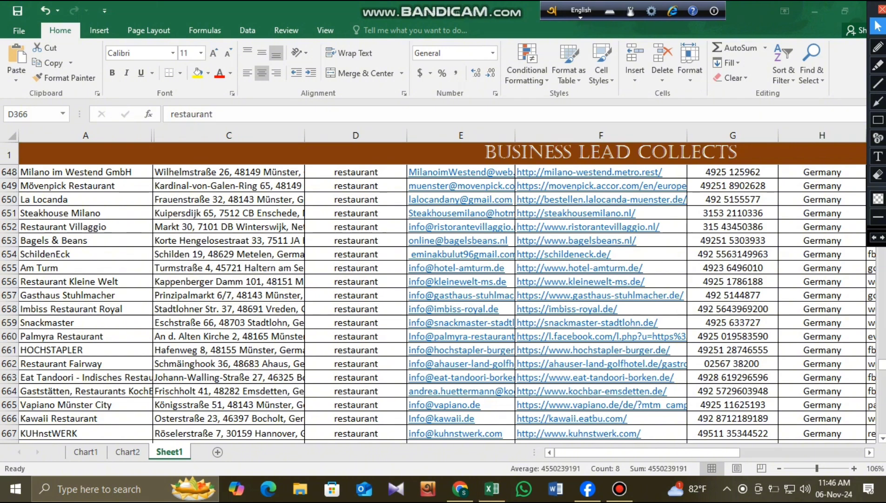
pyautogui.click(815, 11)
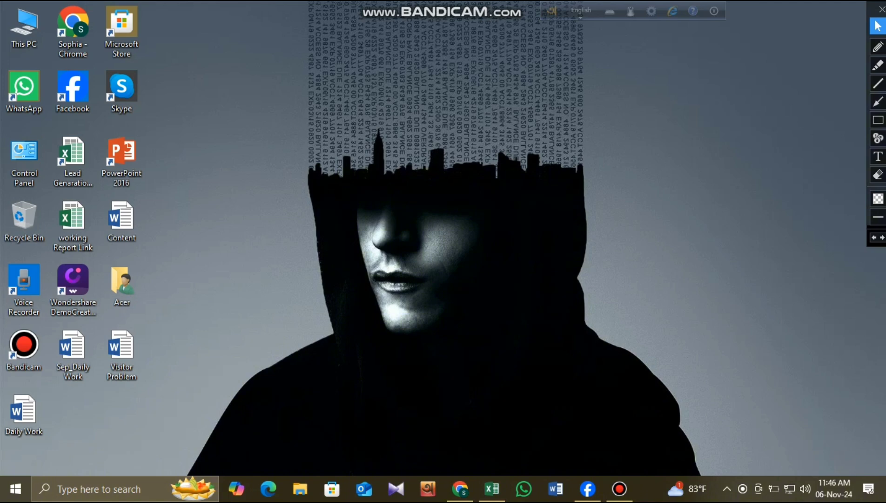